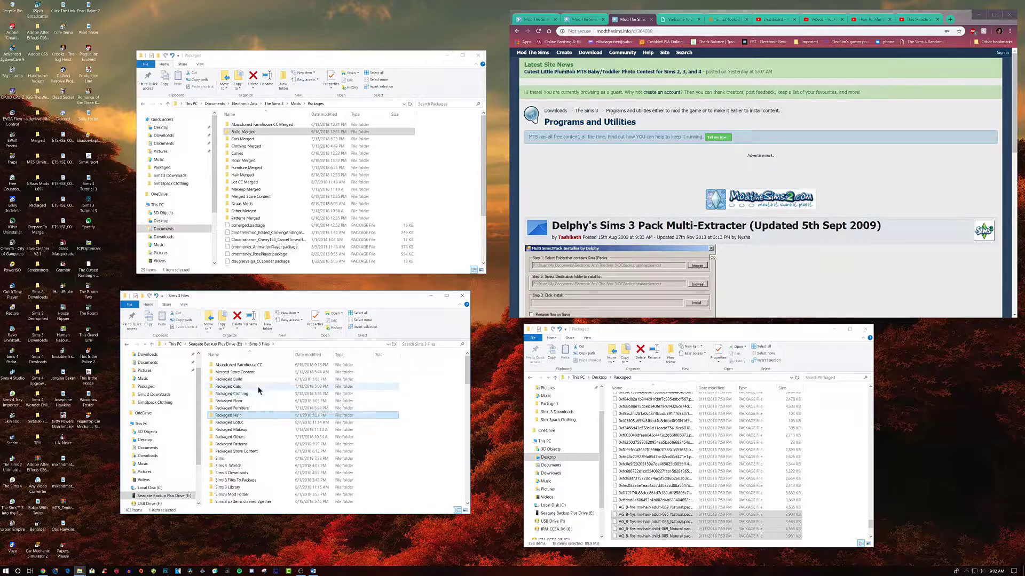
Step: Look inside the Sims3pack Clothing and Packaged Clothing folders, returning to Sims 3 Files
scroll(283, 446, up, 10)
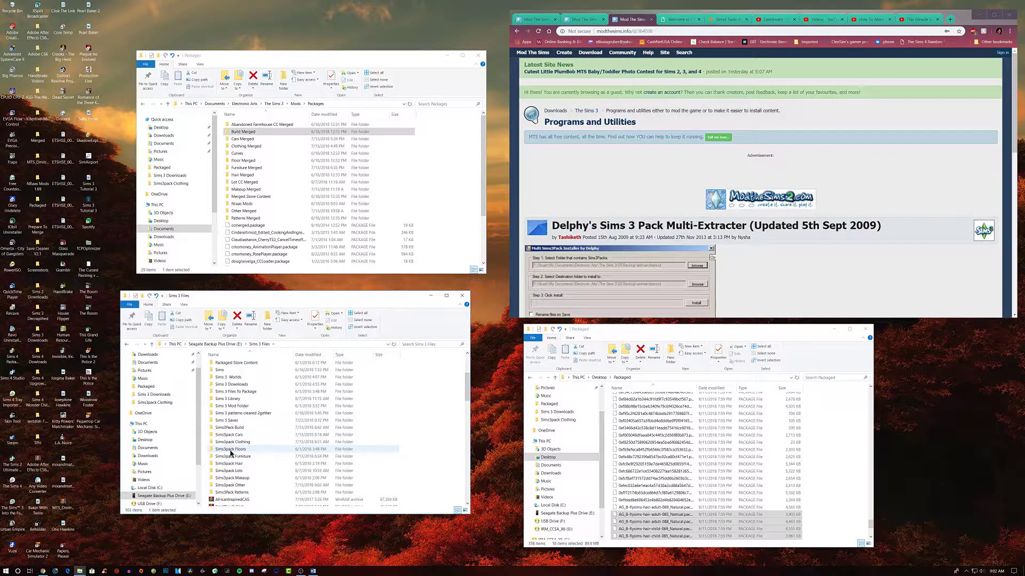
double_click(231, 442)
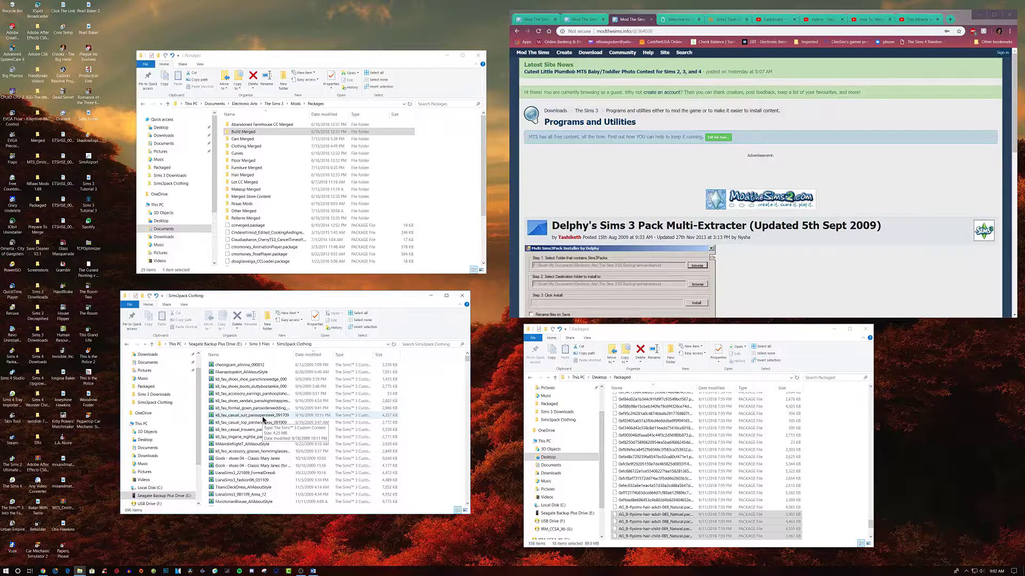
click(263, 345)
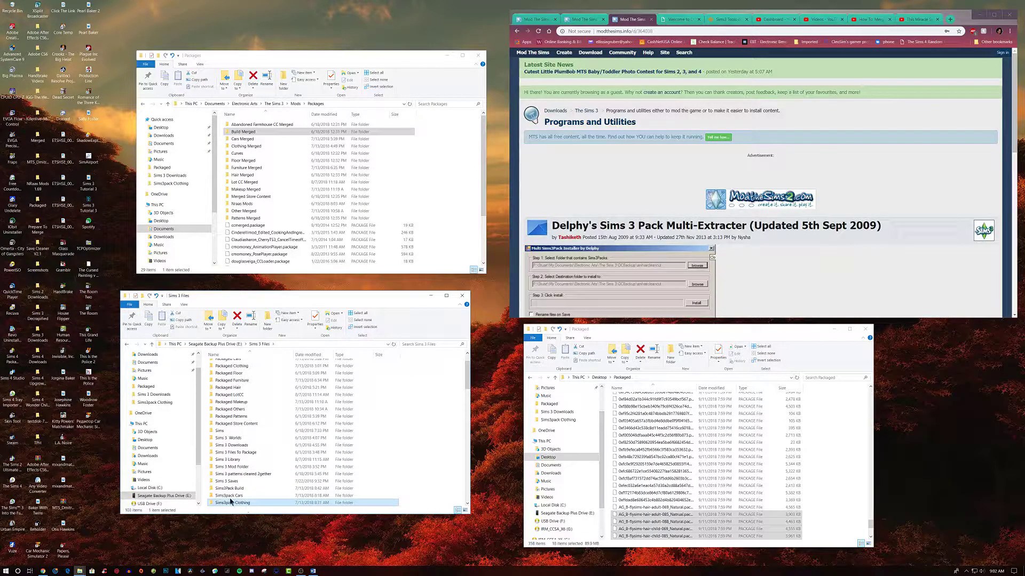
scroll(235, 470, up, 2)
double_click(231, 395)
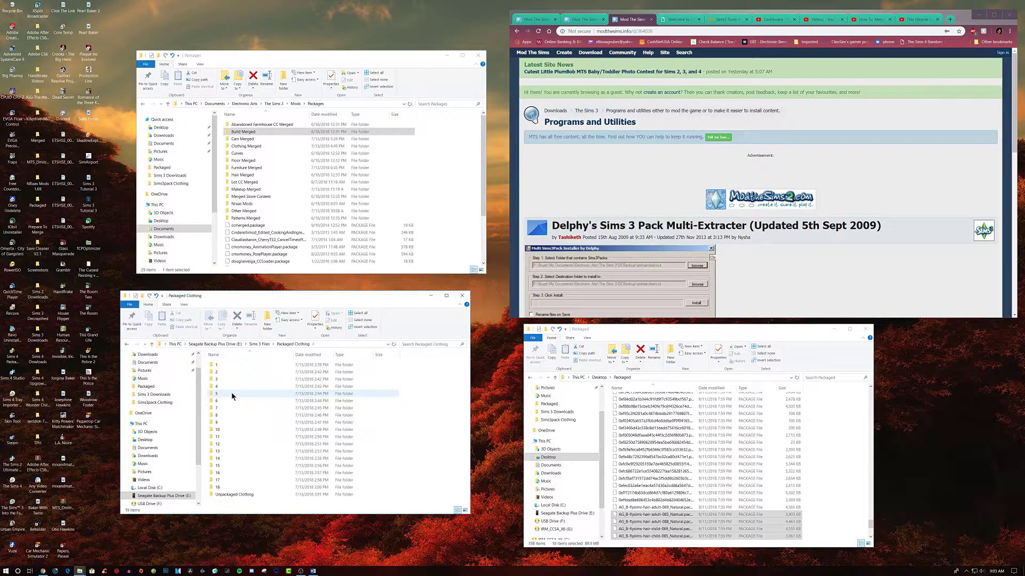
click(261, 346)
Step: Look through the files in the Sims3pack Hair folder and return to Sims 3 Files
scroll(255, 416, down, 3)
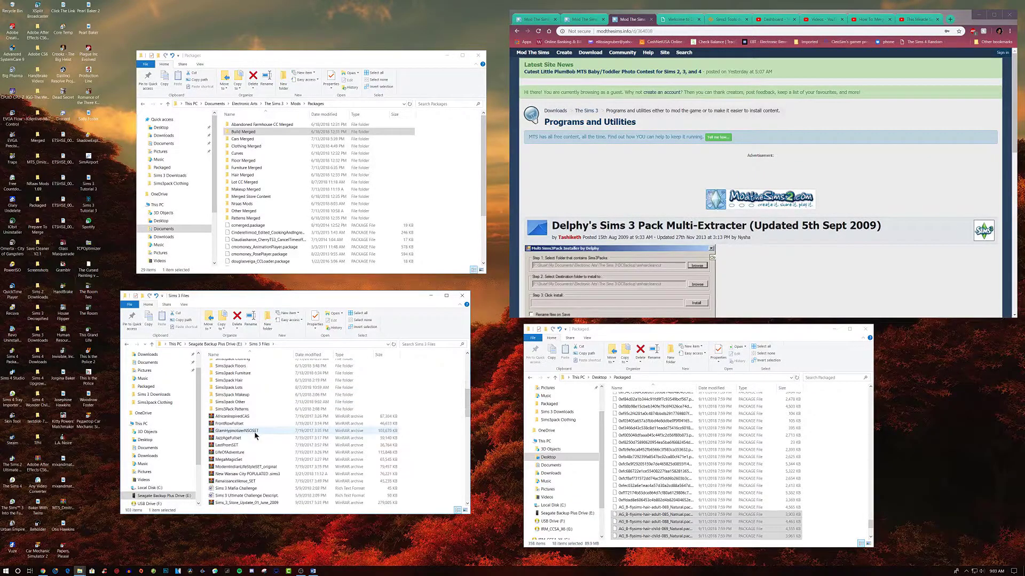
scroll(254, 431, up, 4)
click(235, 464)
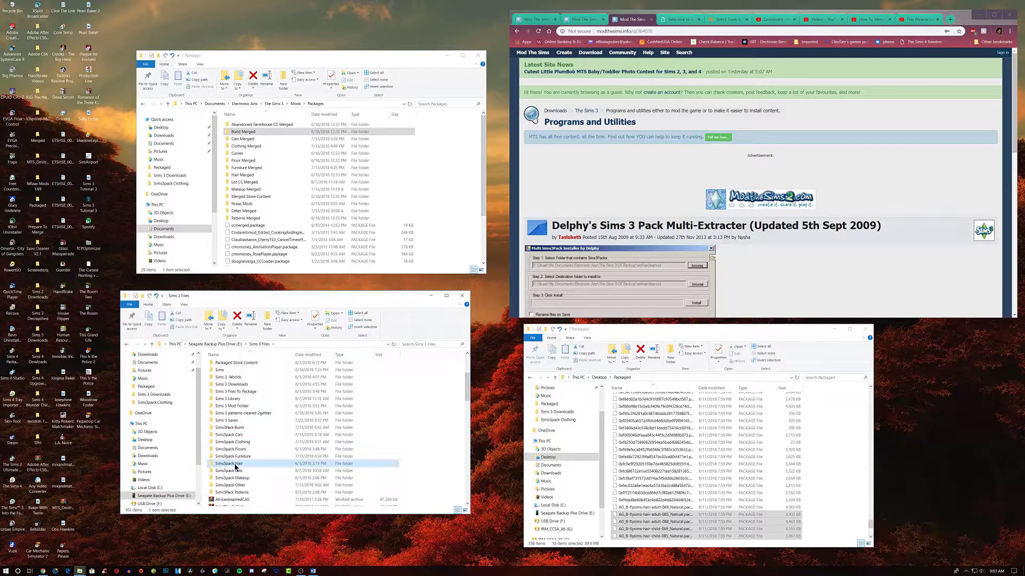
double_click(299, 464)
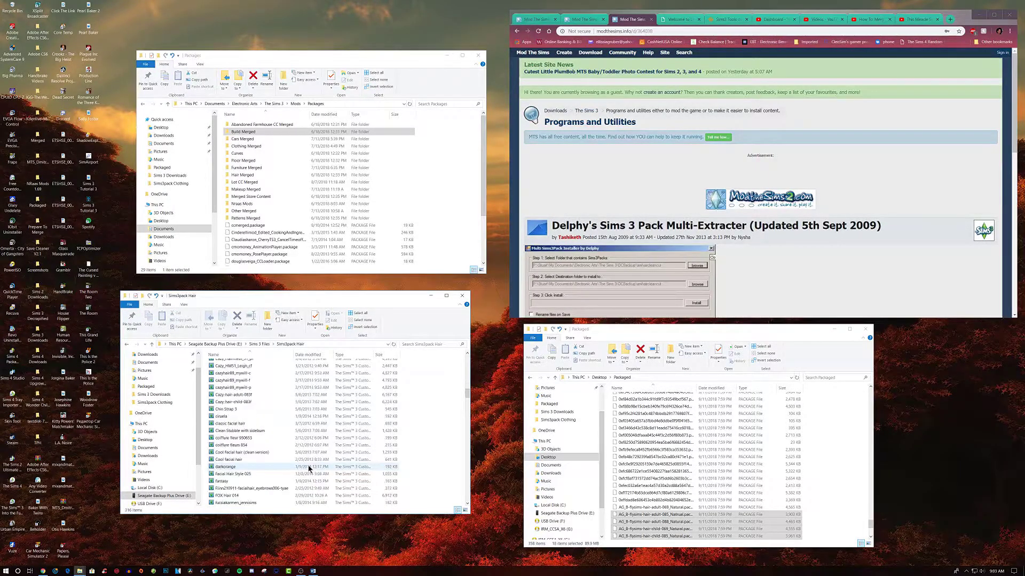
scroll(308, 468, down, 5)
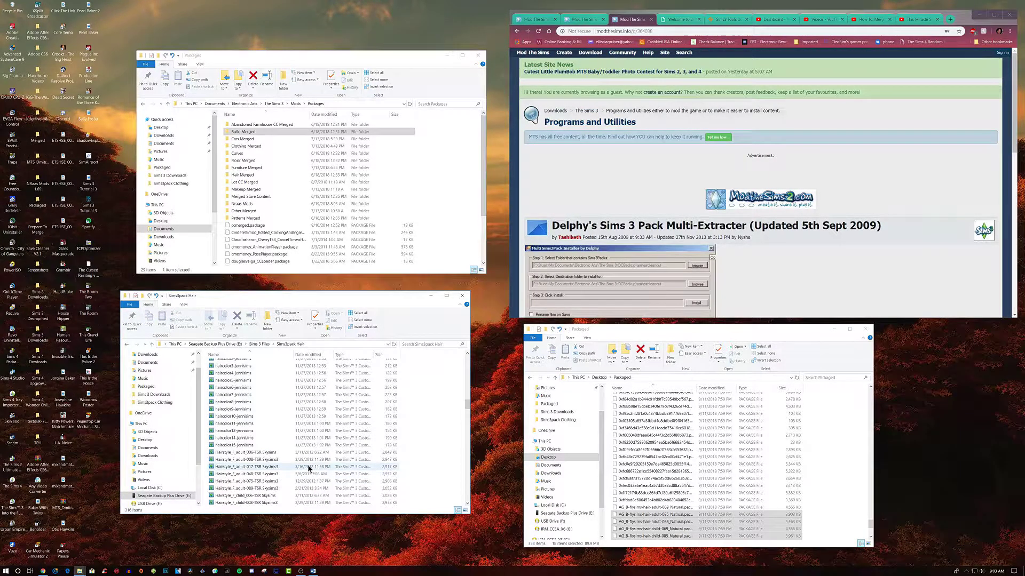
click(260, 345)
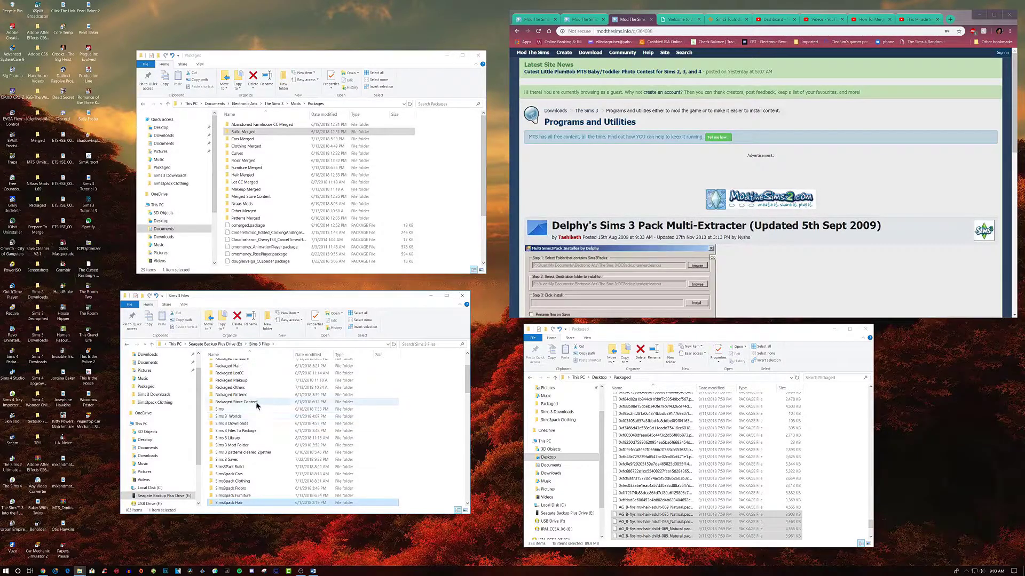
Step: Open the Packaged Hair folder, check its subfolder 1 and go back to Packaged Hair
scroll(255, 403, up, 2)
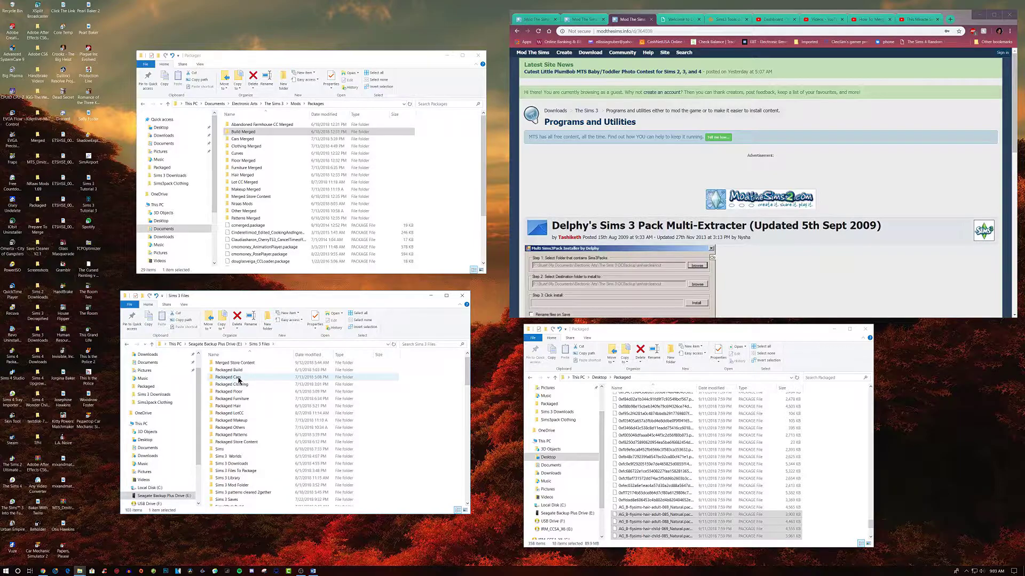
double_click(238, 406)
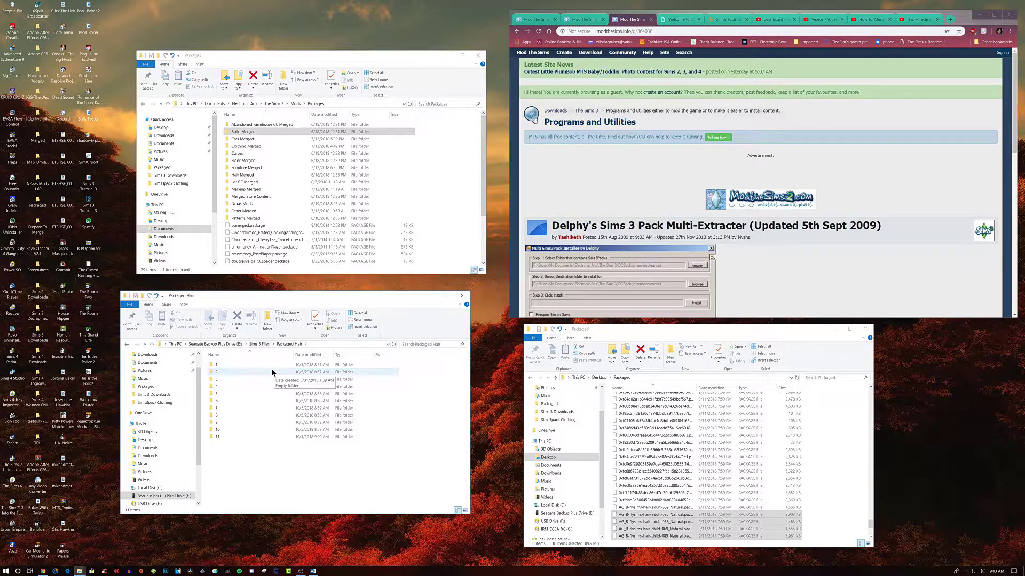
double_click(237, 365)
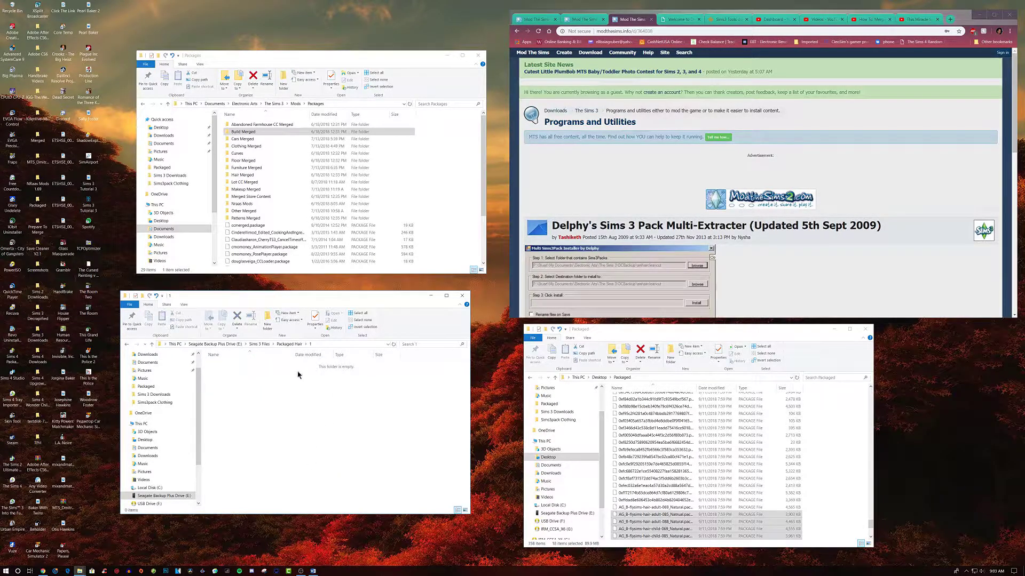
click(283, 345)
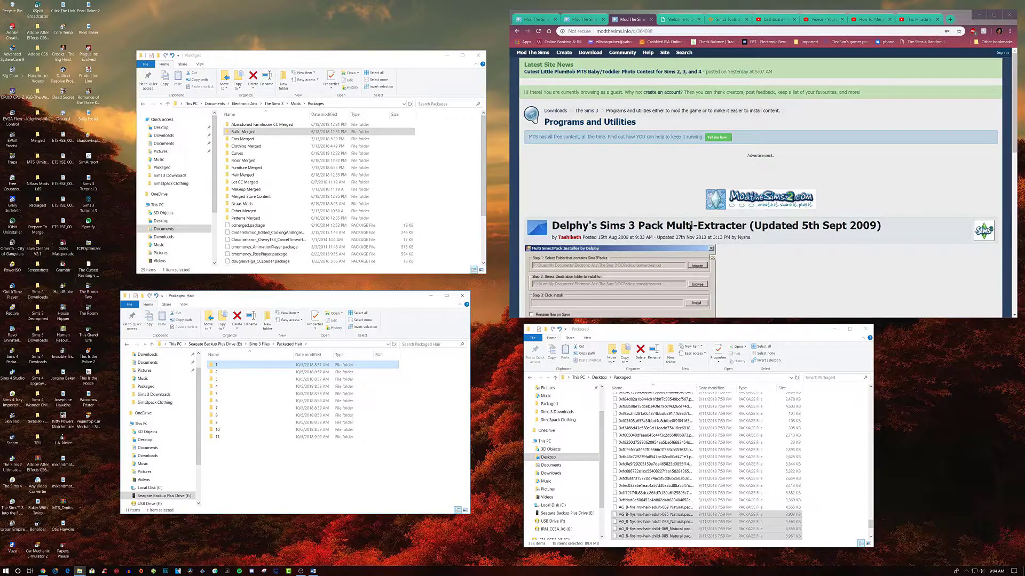
Step: Switch to the browser and review the Compressorizer Redux page on DJS Sims down to its download link
click(679, 20)
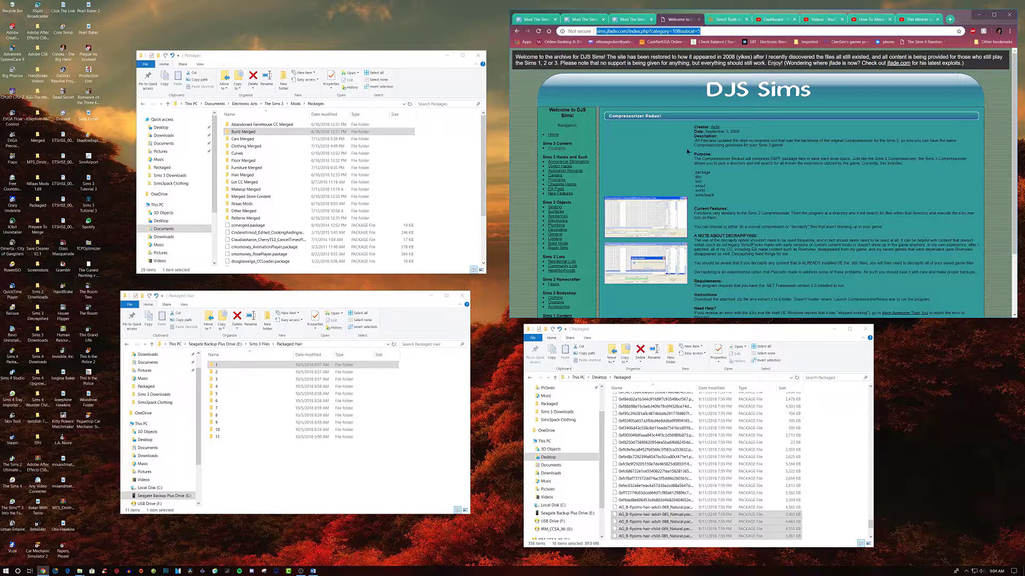
scroll(700, 207, down, 3)
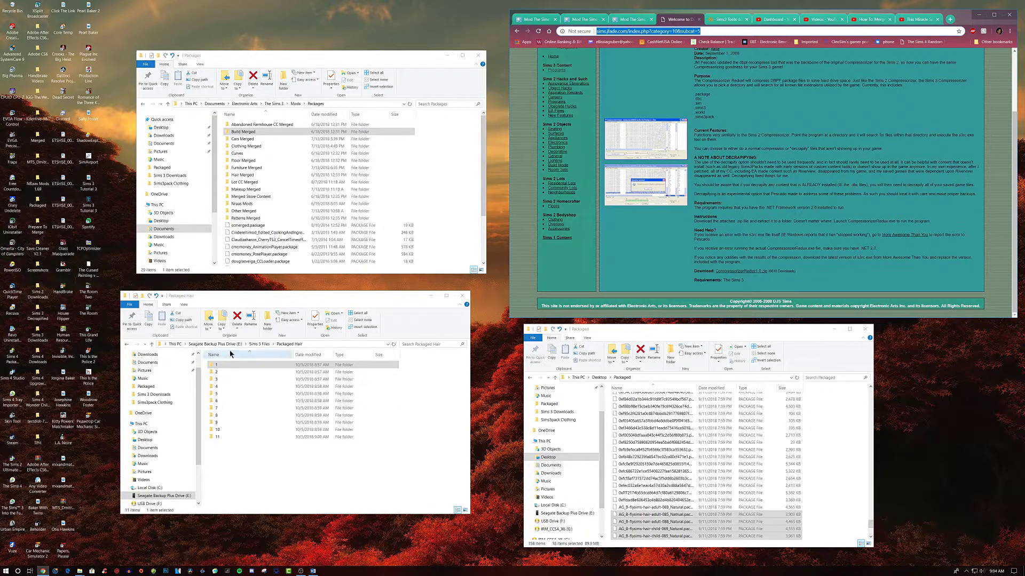
click(256, 346)
click(257, 345)
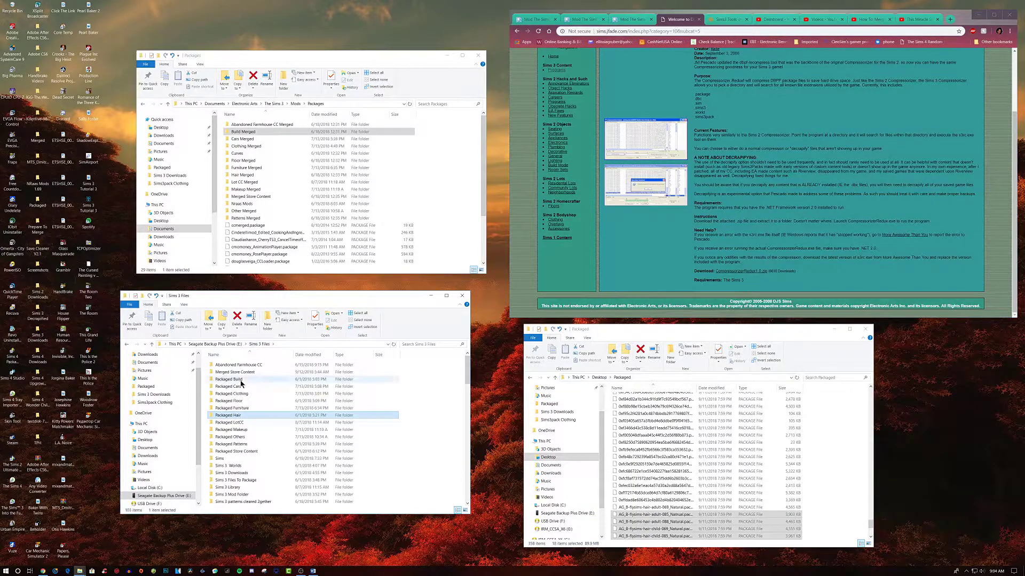
double_click(238, 481)
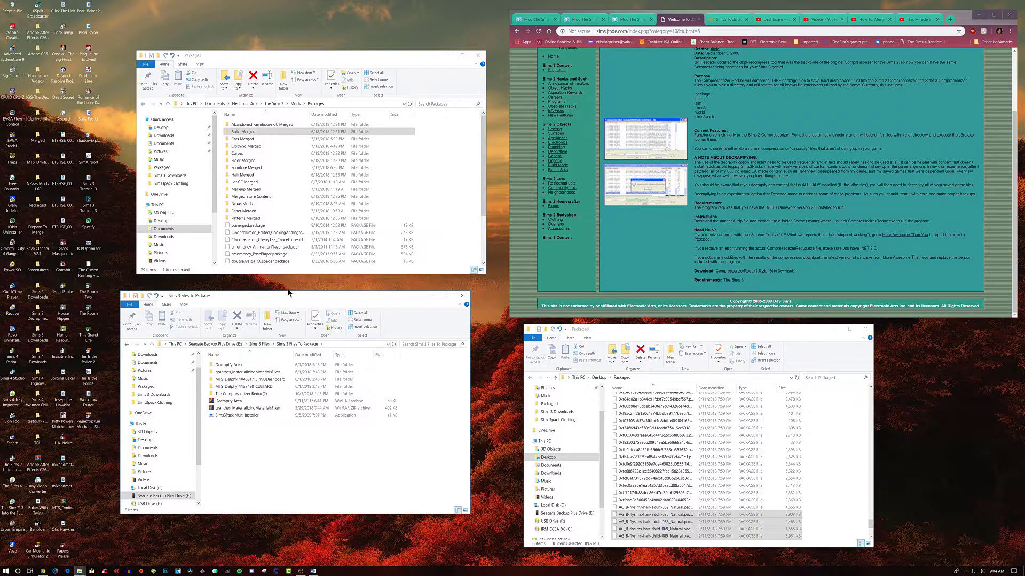
click(127, 347)
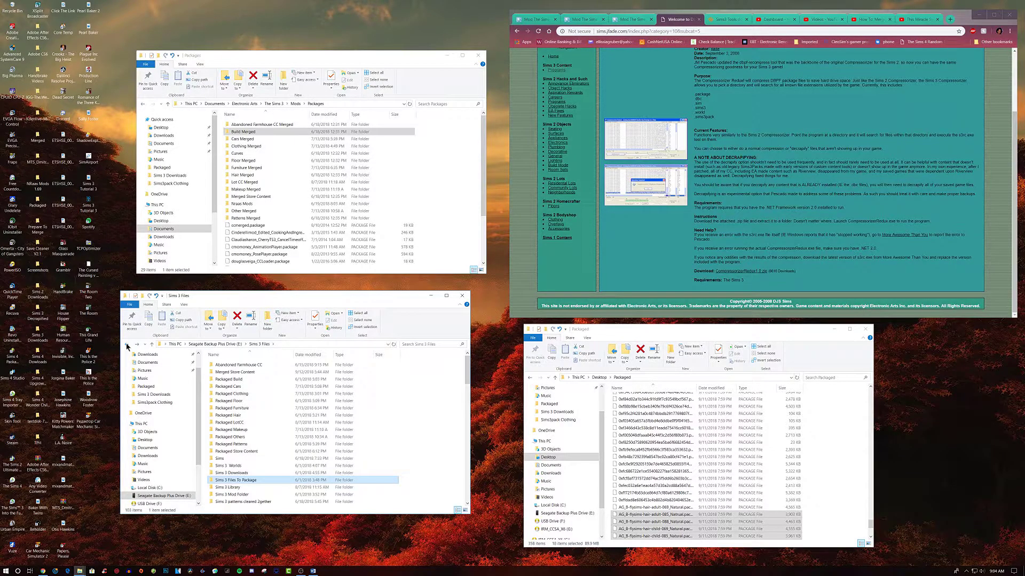
click(127, 347)
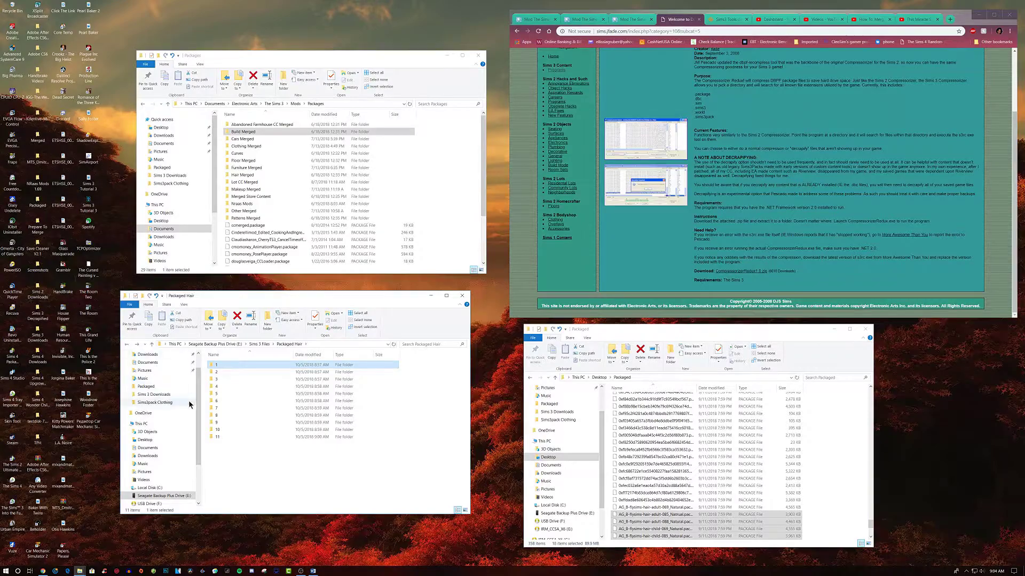
Step: Open The Compressorizer Redux(2) folder from Sims 3 Files To Package on the Seagate drive in a new File Explorer window
click(79, 570)
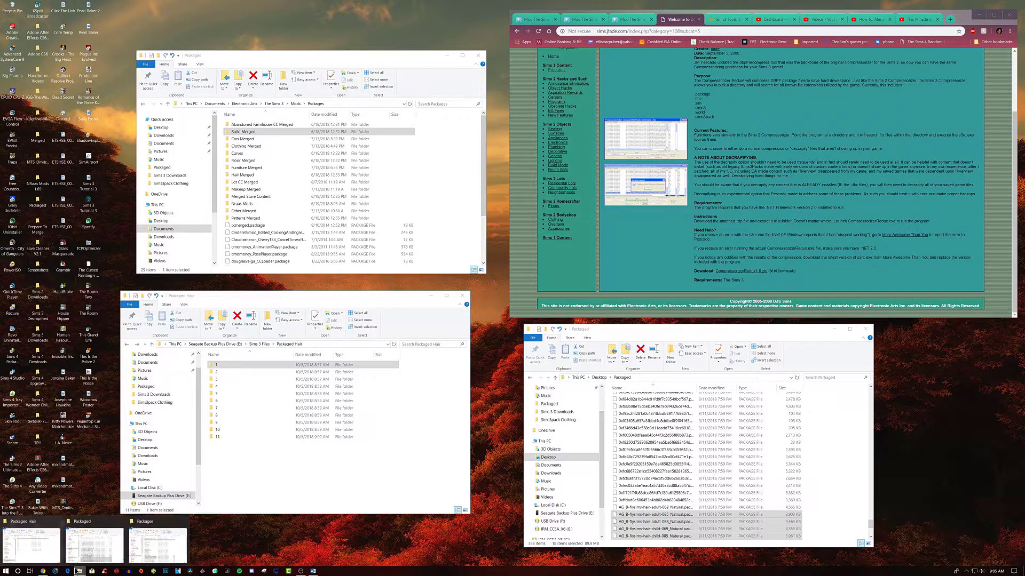
right_click(78, 570)
click(77, 537)
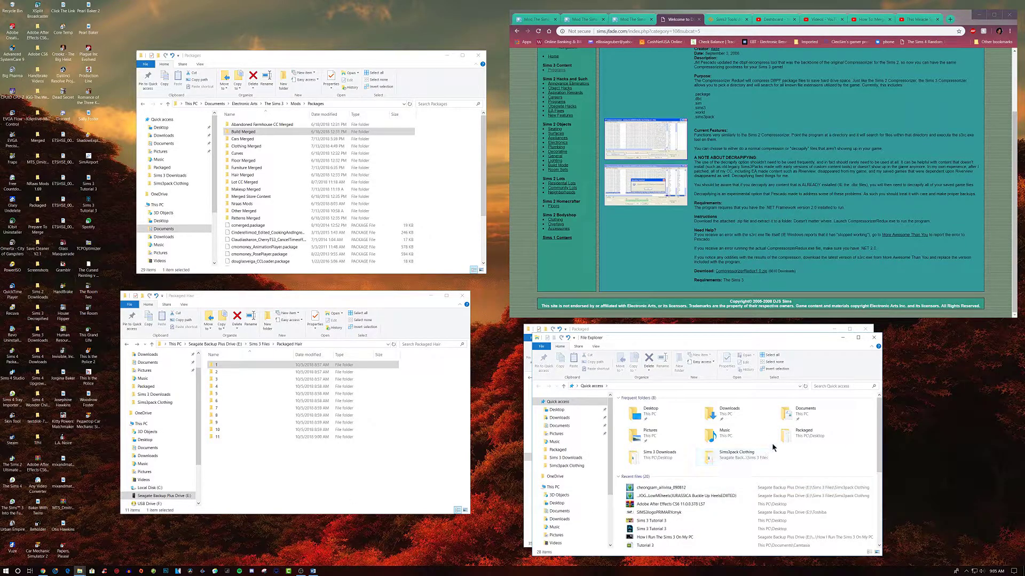
scroll(574, 508, down, 2)
click(574, 507)
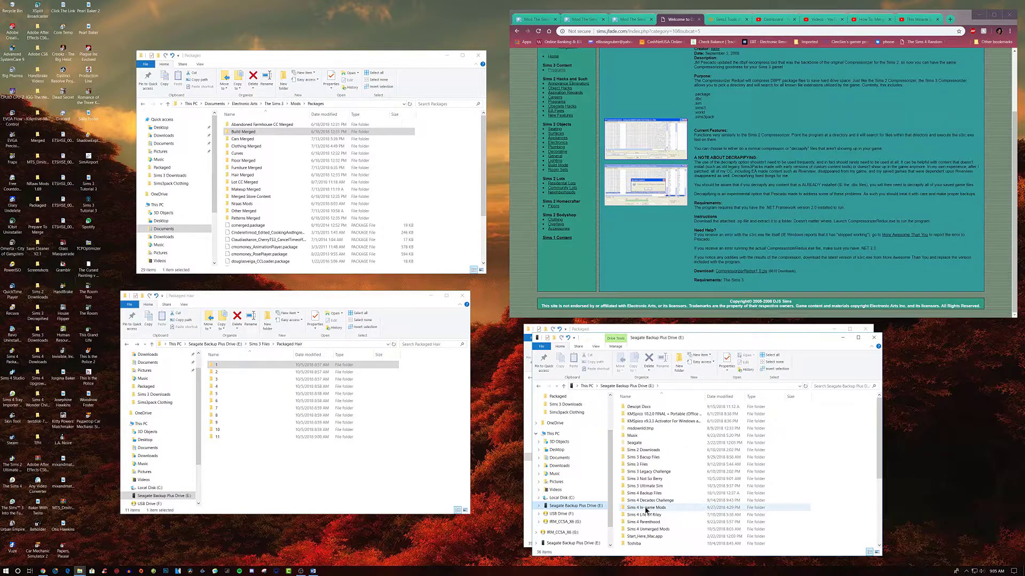
double_click(644, 465)
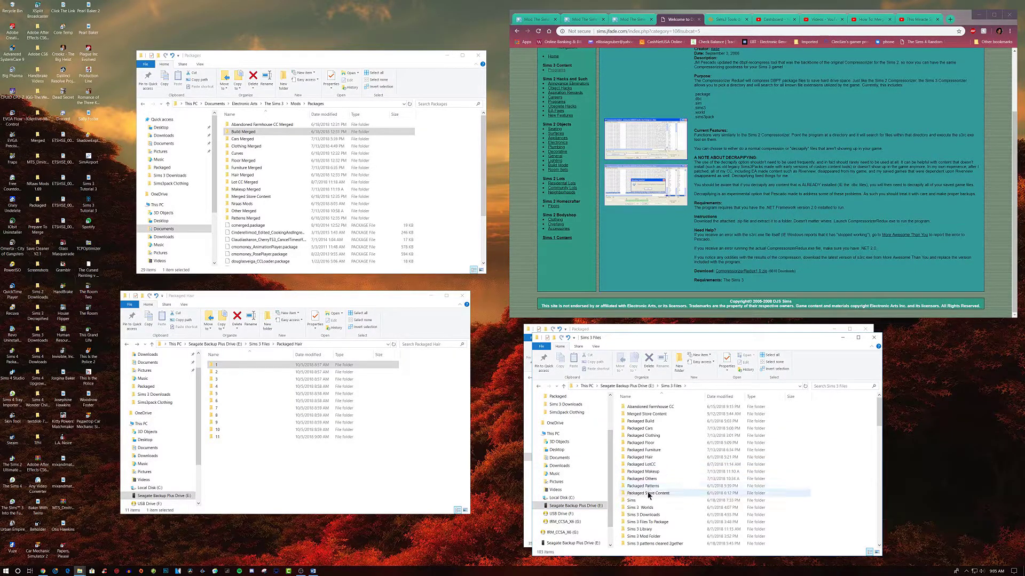
double_click(643, 523)
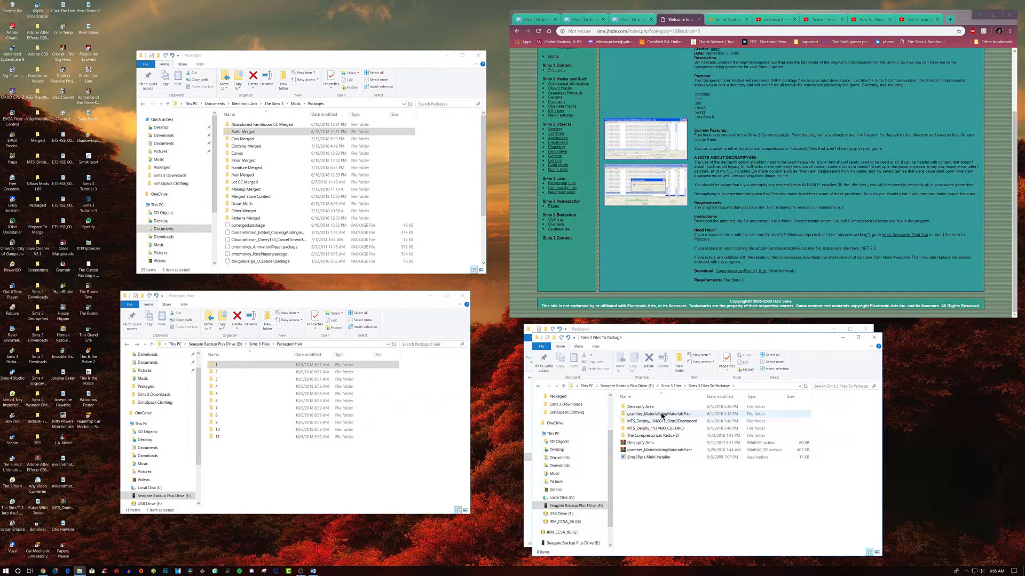
double_click(657, 436)
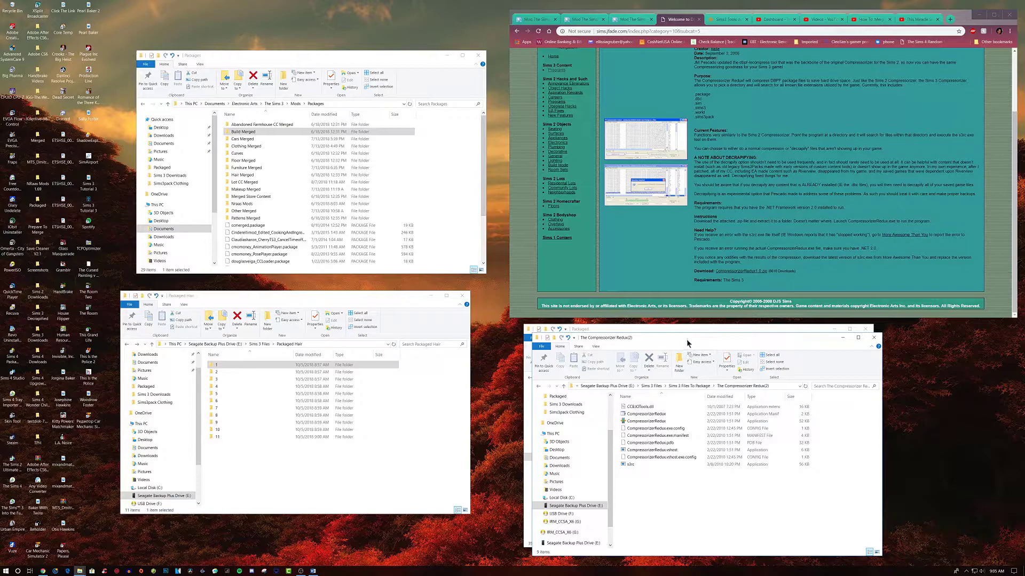
Step: Move The Compressorizer Redux(2) folder window over the browser, clear of the Packaged folder window
drag(689, 344, 709, 282)
drag(713, 239, 703, 171)
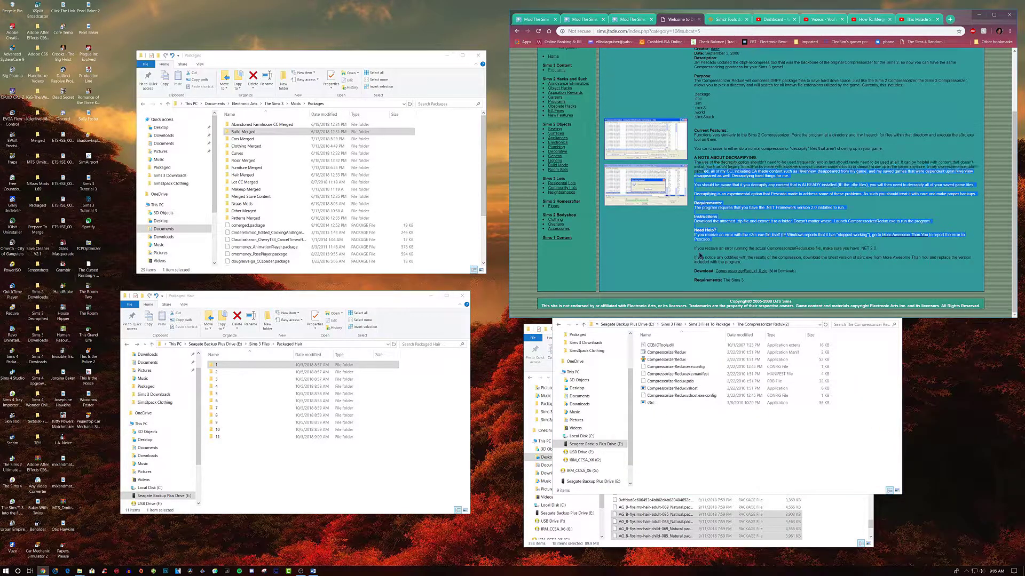
click(711, 432)
drag(703, 276, 701, 62)
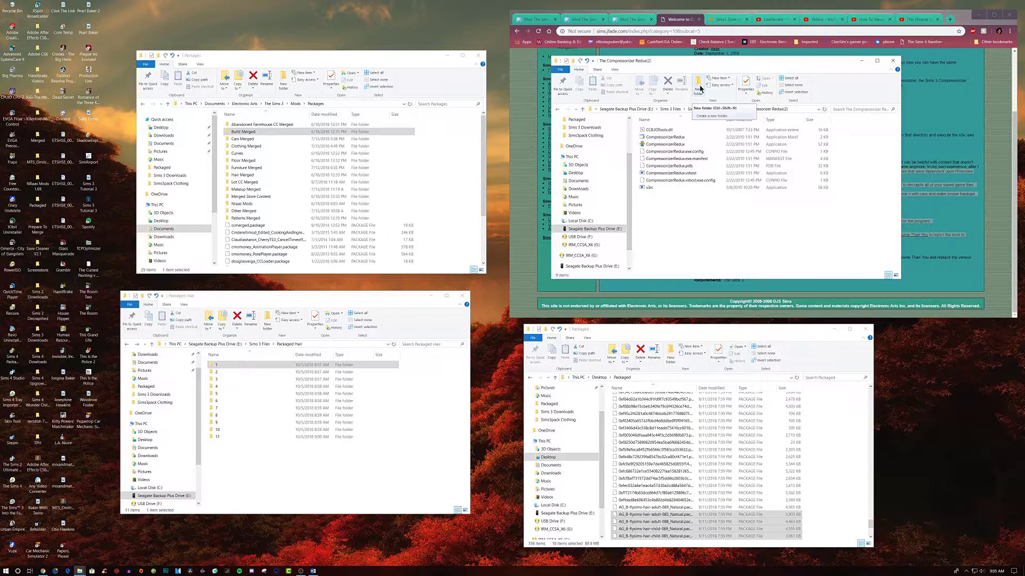
Step: Look over the package files in the desktop's Packaged folder, going back to the start of the list
click(762, 452)
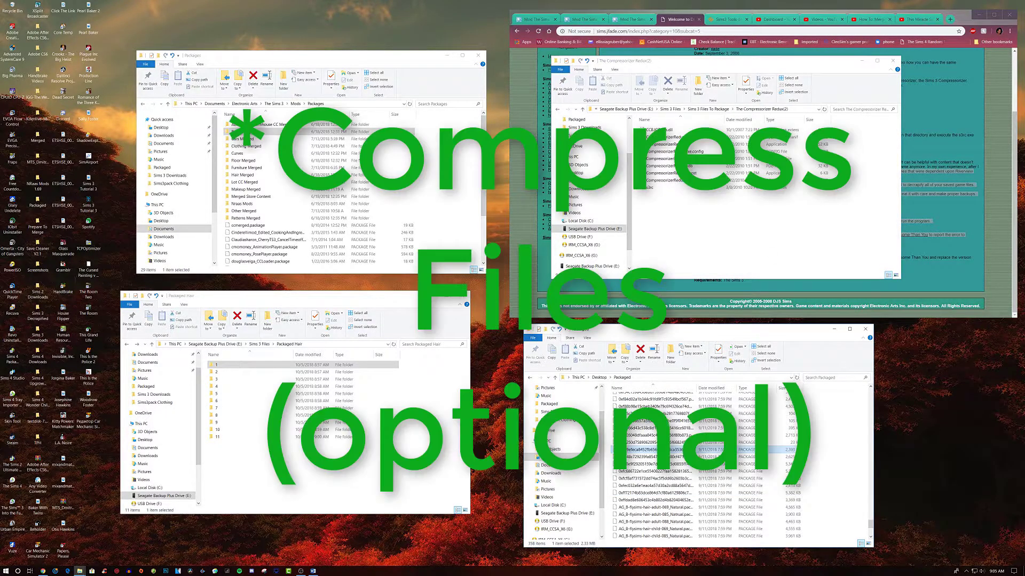
scroll(773, 468, up, 10)
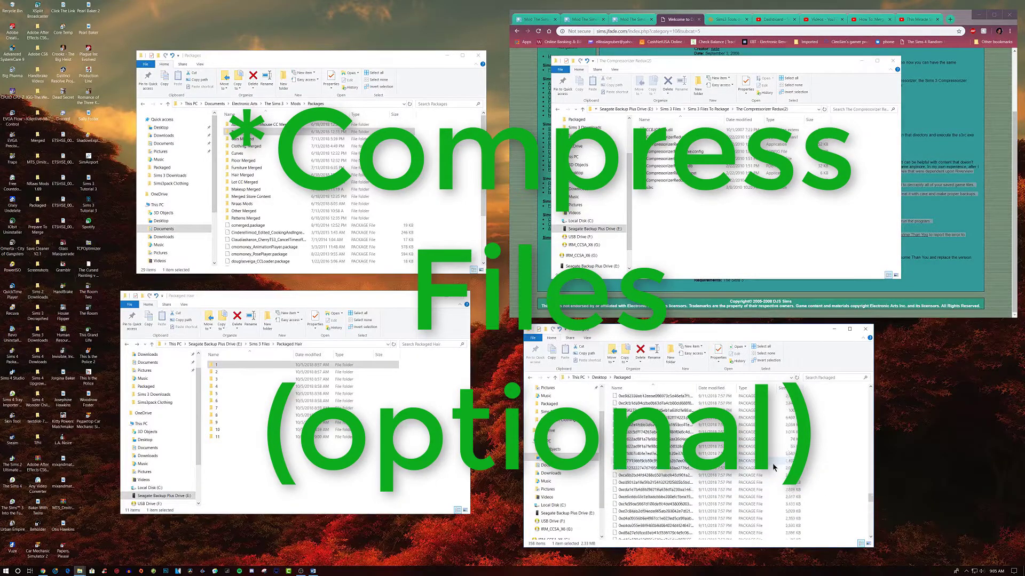
scroll(773, 468, up, 15)
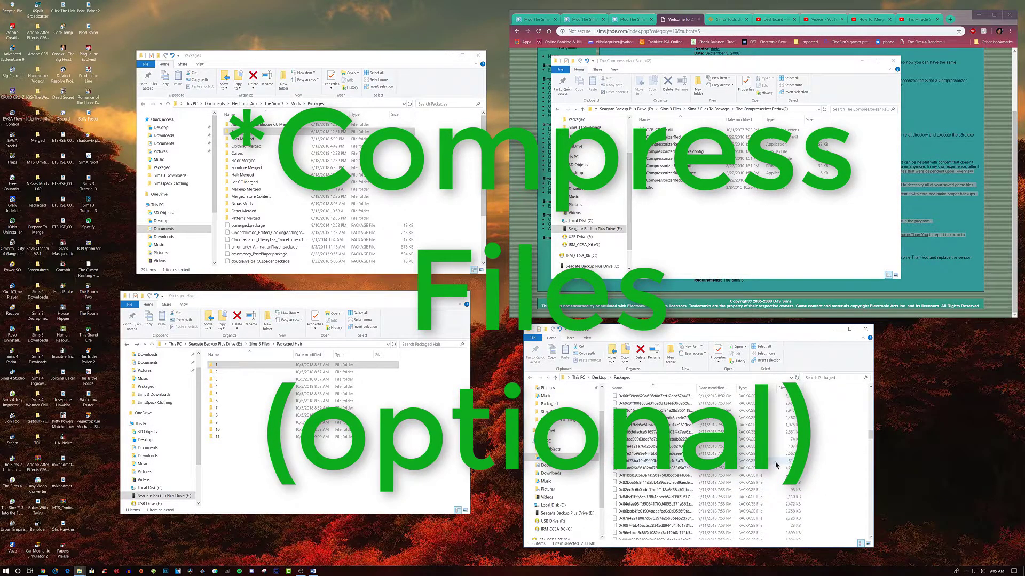
scroll(776, 469, up, 5)
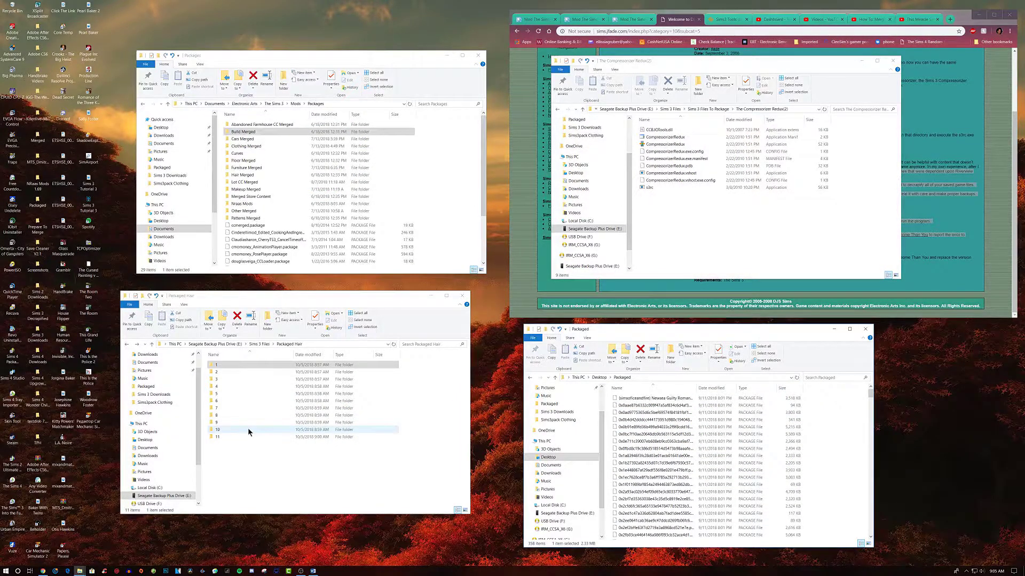
Step: Launch CompressorizerRedux, move its window over the Packages folder window, and add the files from the desktop's Packaged folder to its list
double_click(662, 145)
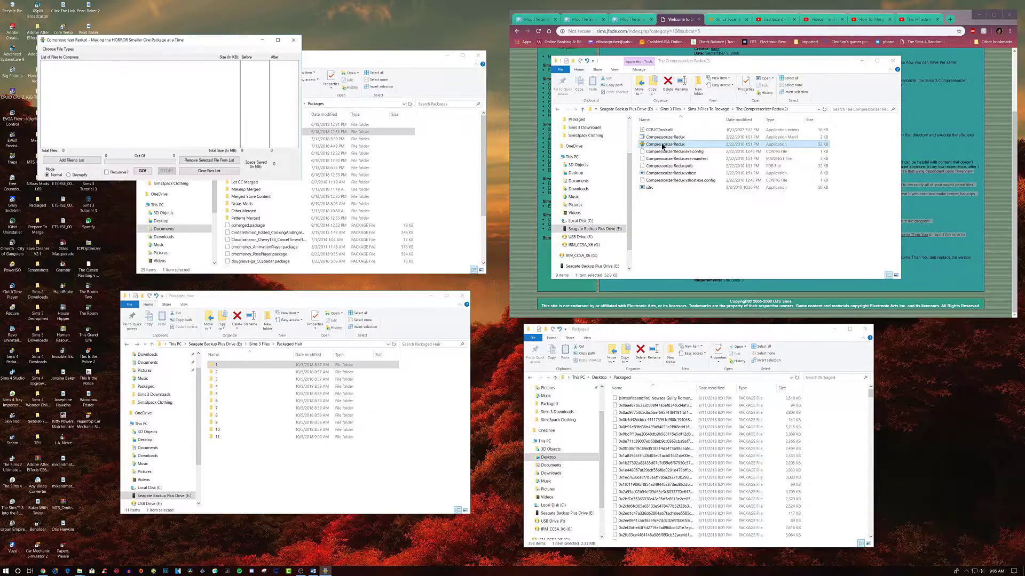
drag(147, 41, 293, 143)
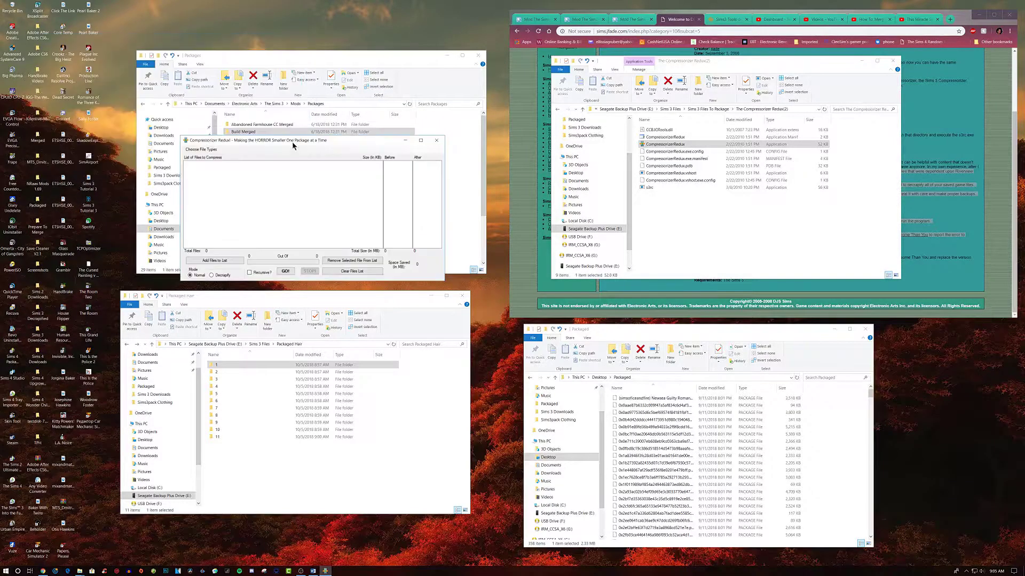
click(218, 261)
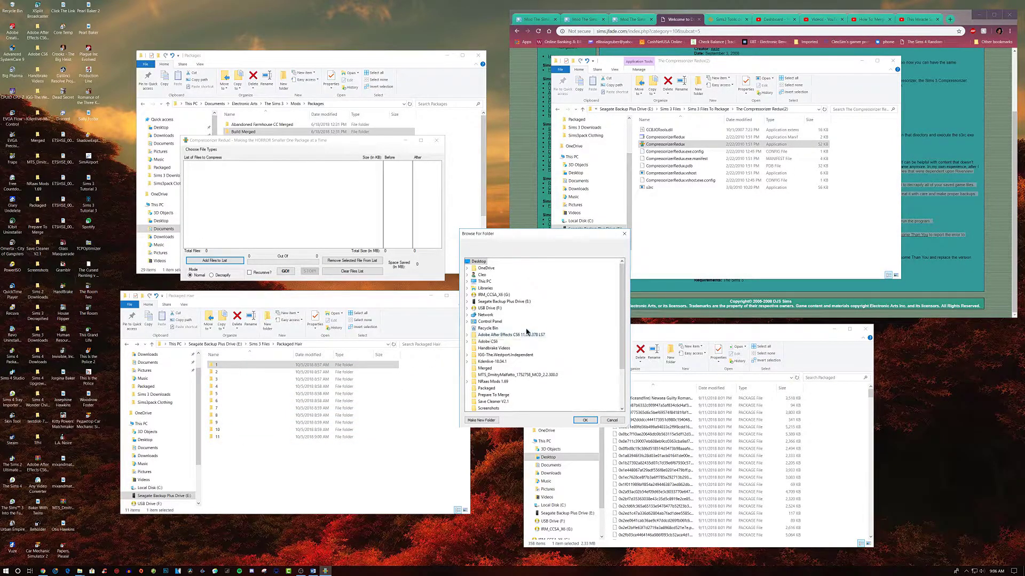
click(492, 389)
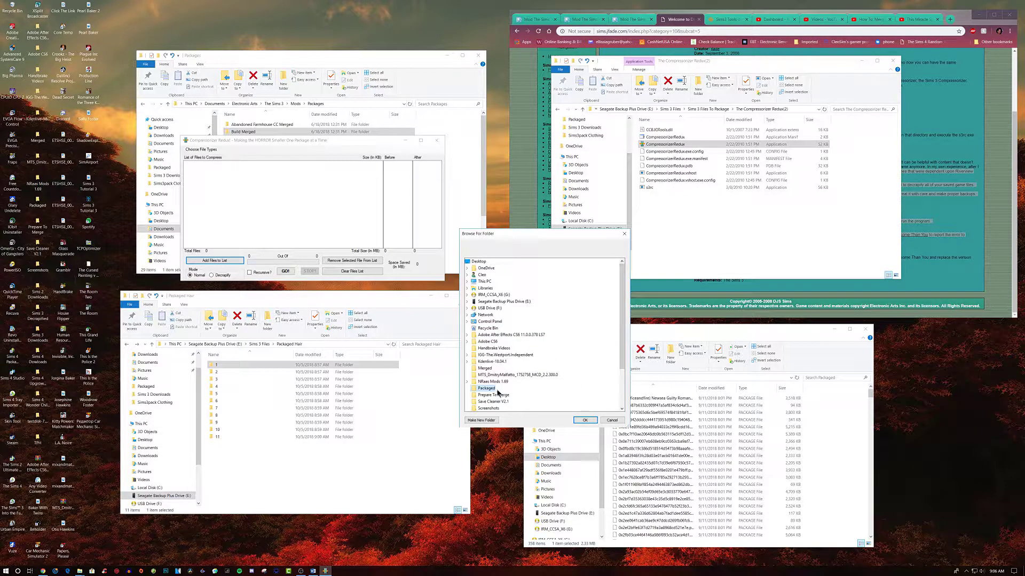
click(591, 421)
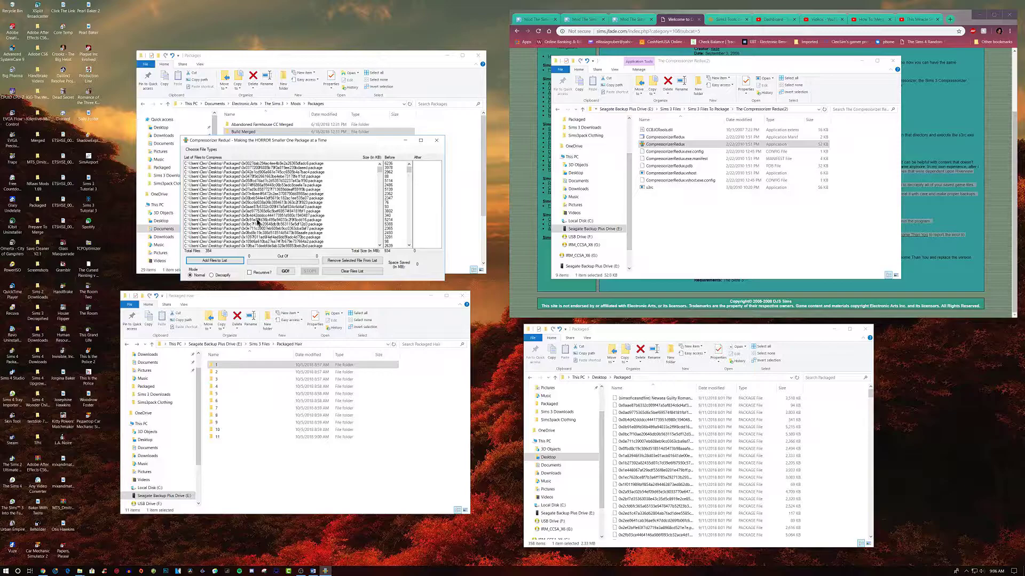
Step: Compress the listed package files in Normal mode, dismiss the completion message and close Compressorizer Redux
click(285, 271)
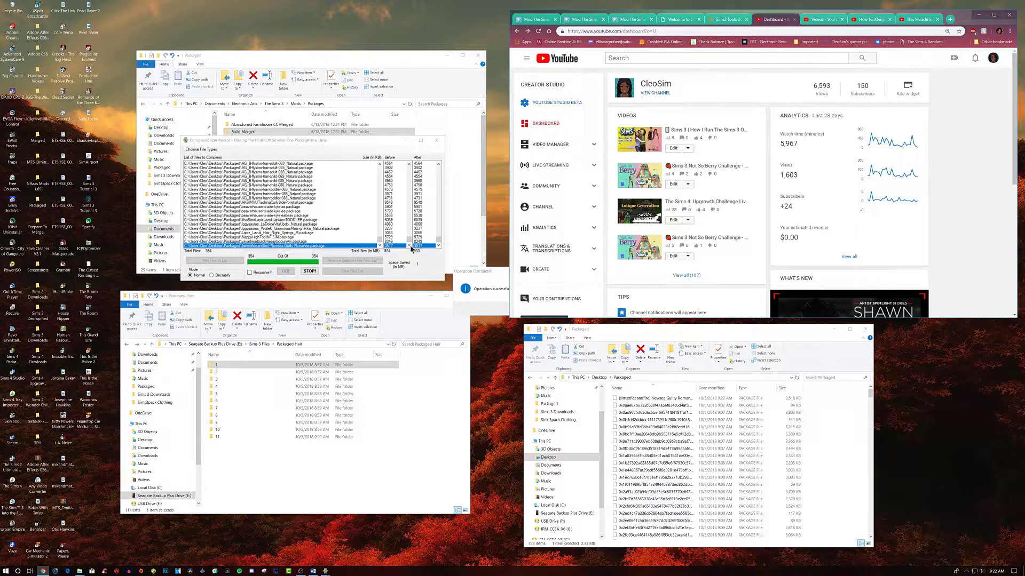
click(487, 276)
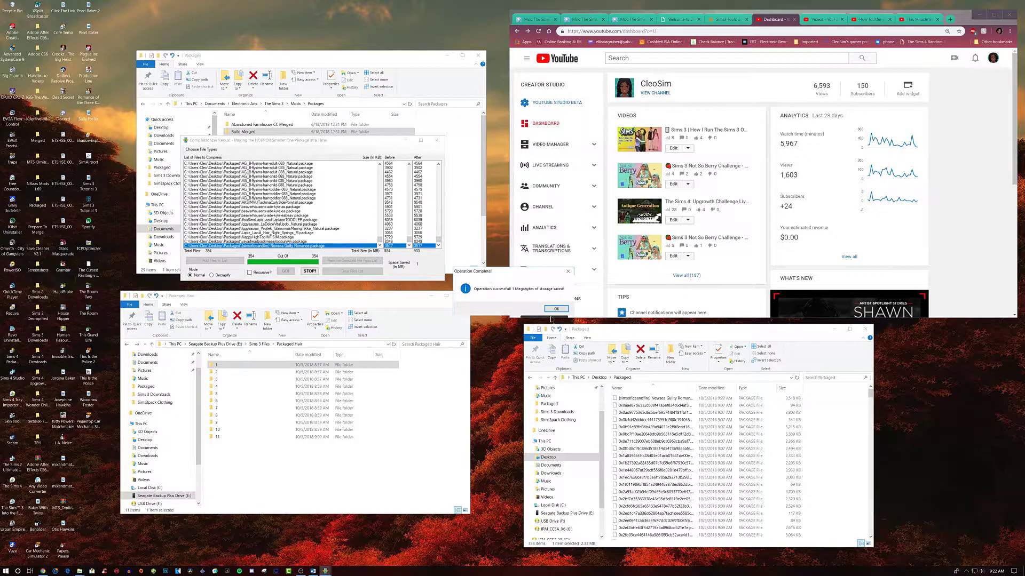
click(555, 310)
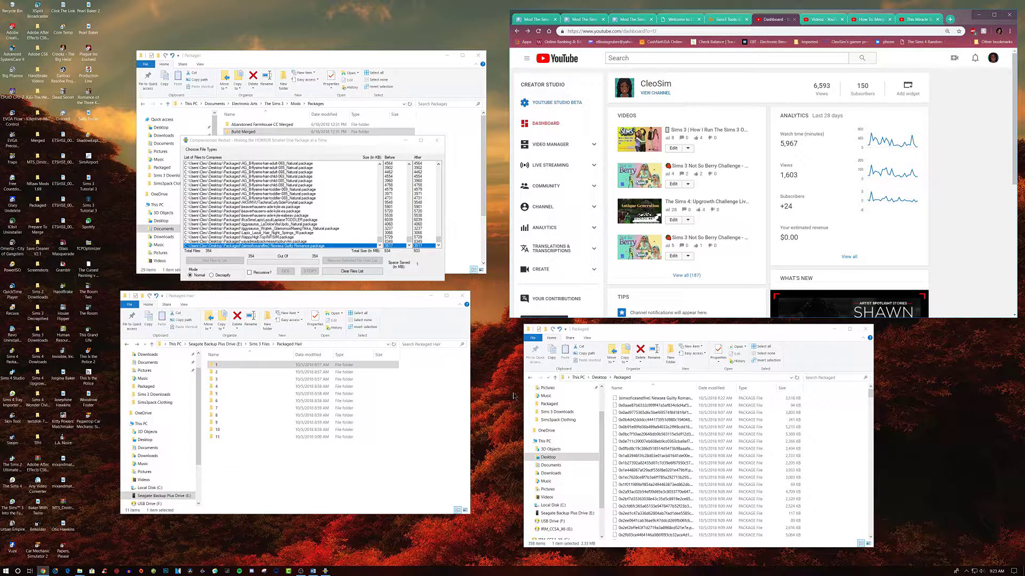
click(439, 142)
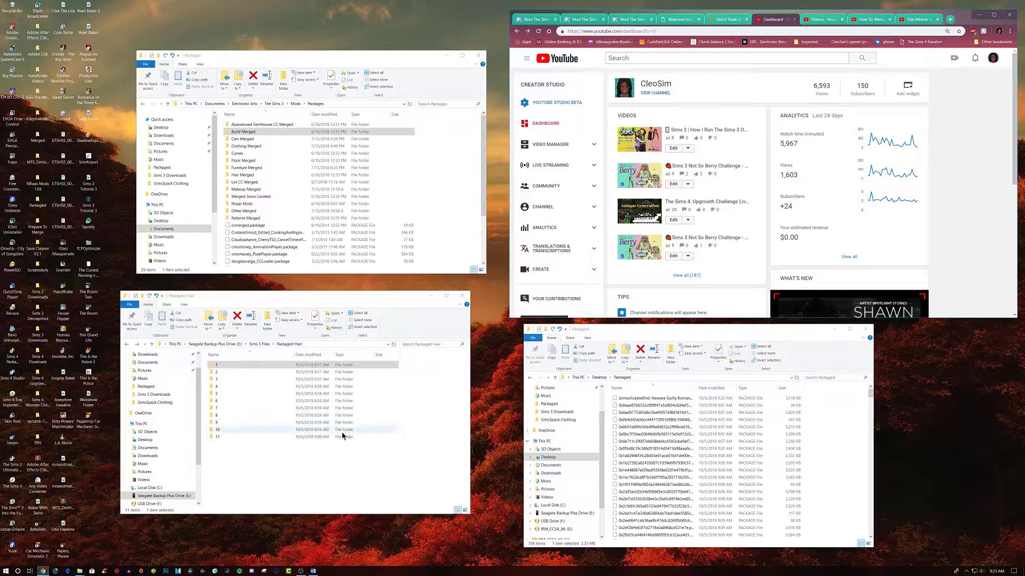
Step: Move the first 81 package files from the desktop's Packaged folder into folder 1 of Packaged Hair
double_click(271, 368)
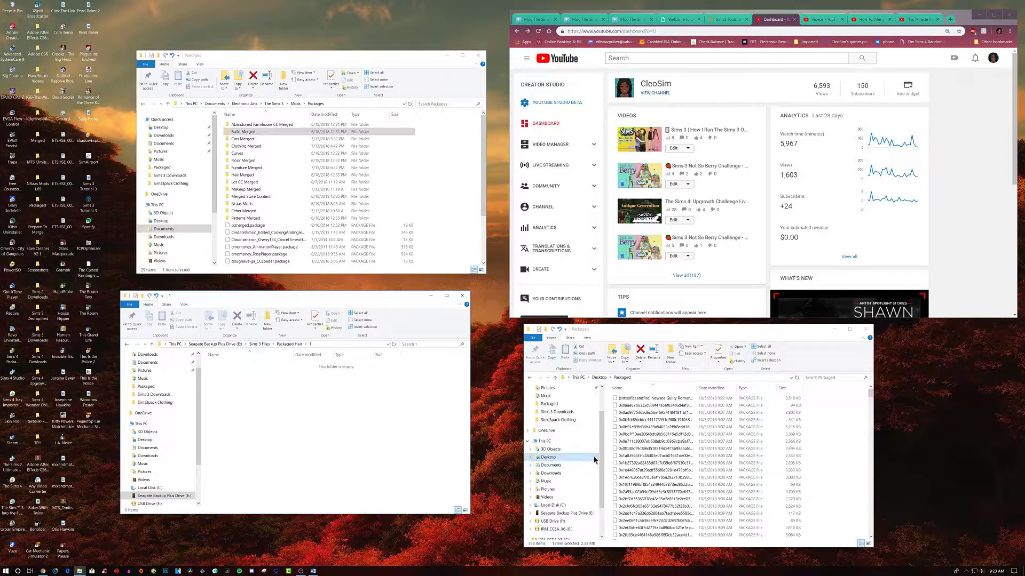
drag(605, 403, 679, 485)
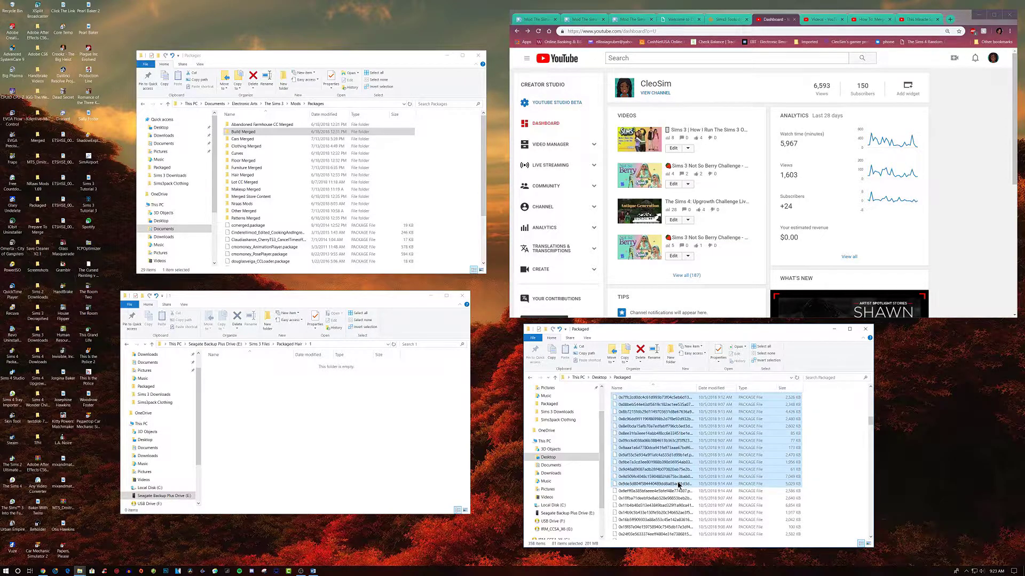
drag(680, 438, 366, 437)
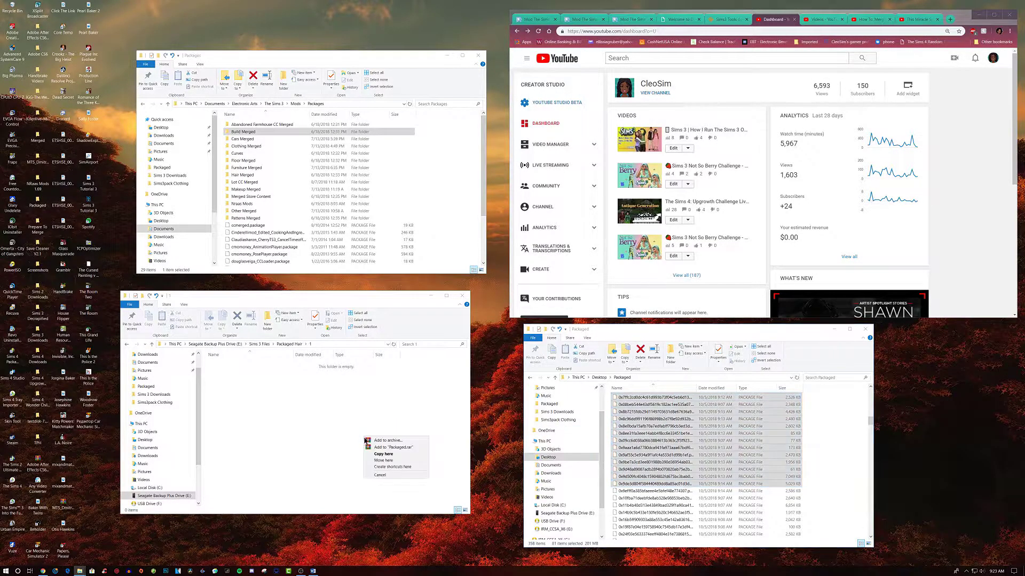
click(378, 461)
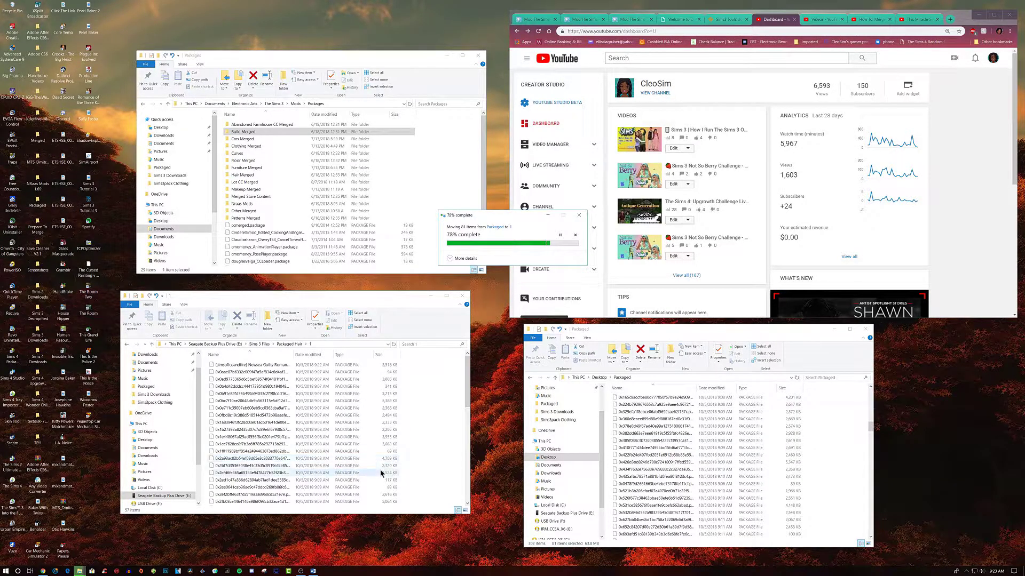
Step: Move the next 82 package files, from the start of the Packaged list, into folder 2 of Packaged Hair
click(290, 345)
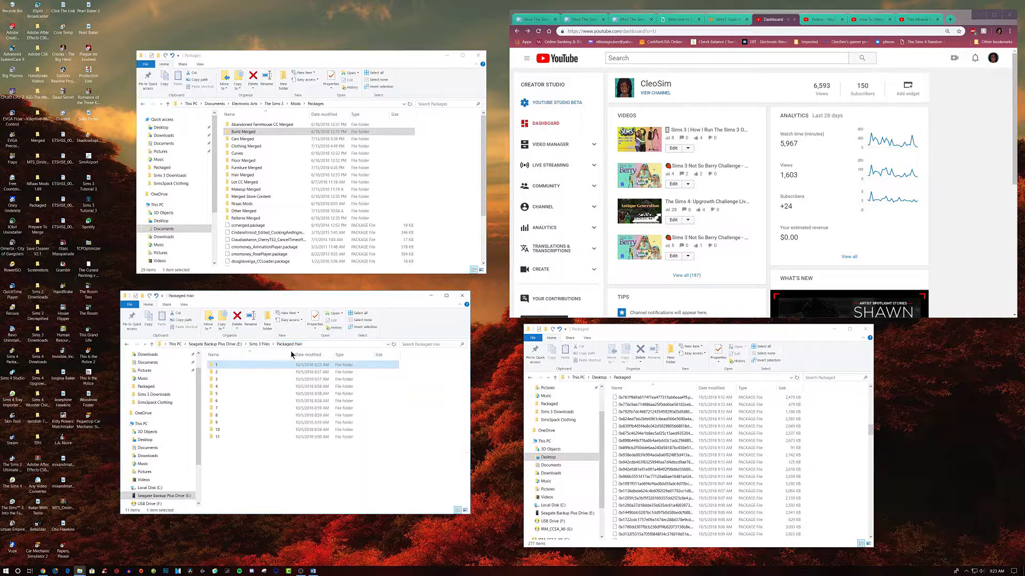
double_click(256, 372)
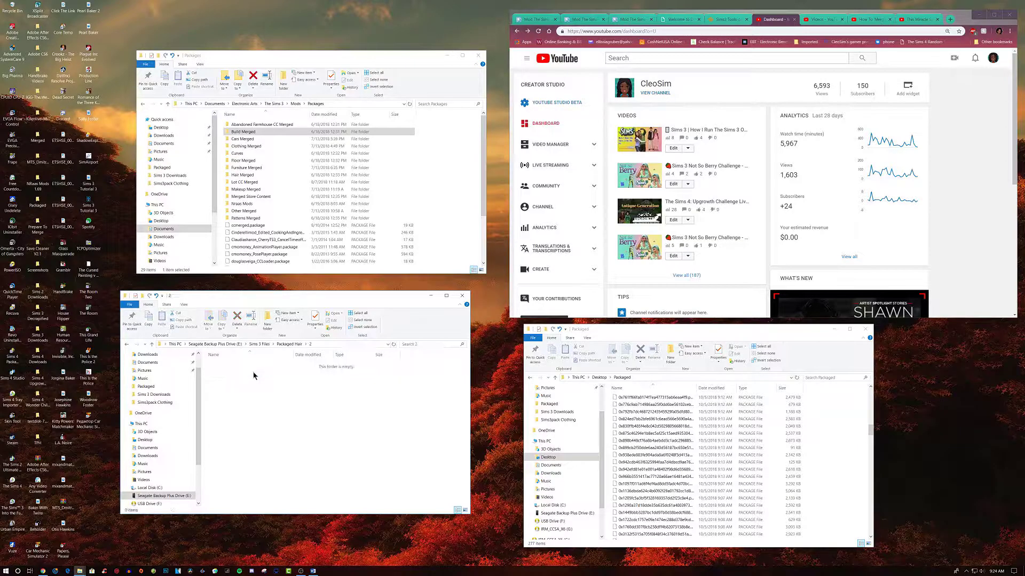
scroll(654, 444, up, 15)
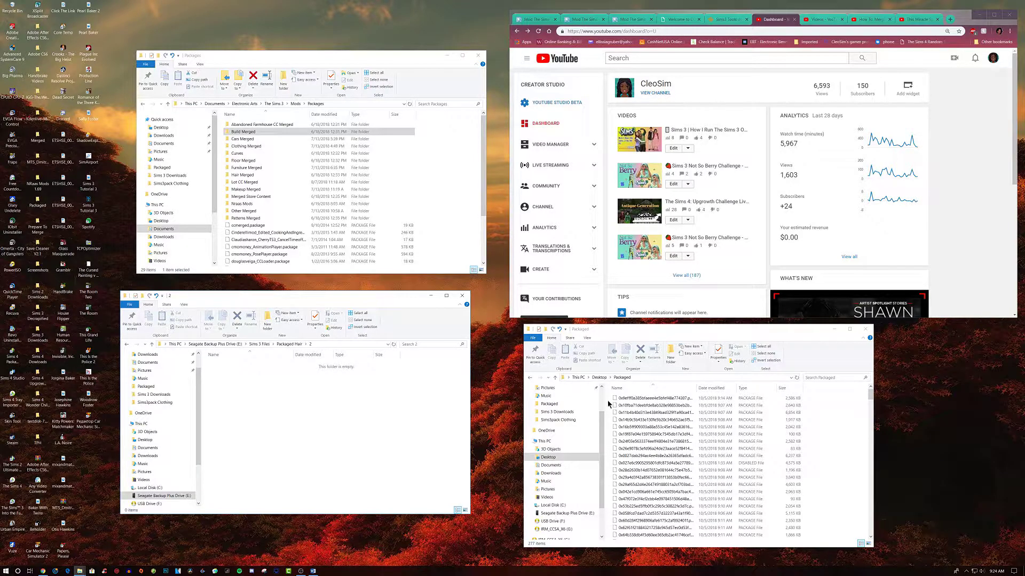
click(617, 405)
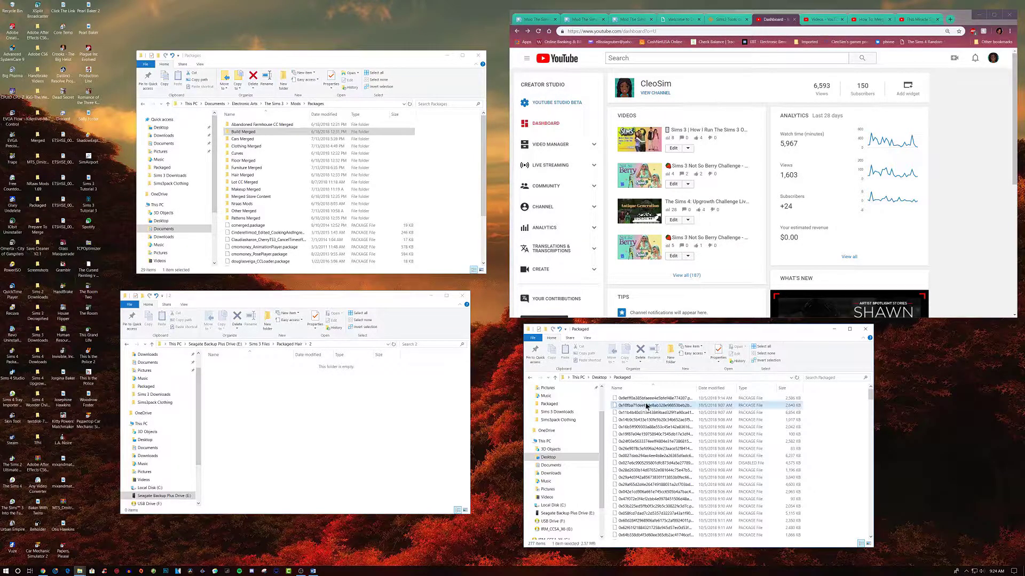
drag(608, 396, 358, 434)
click(377, 459)
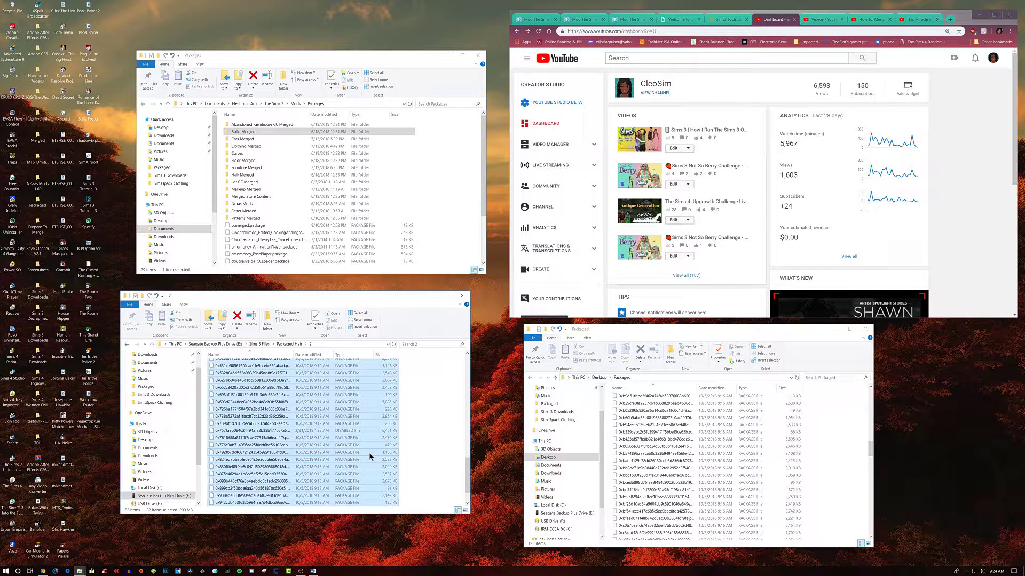
Step: Move all the remaining package files from the desktop's Packaged folder into folder 3 of Packaged Hair
click(289, 345)
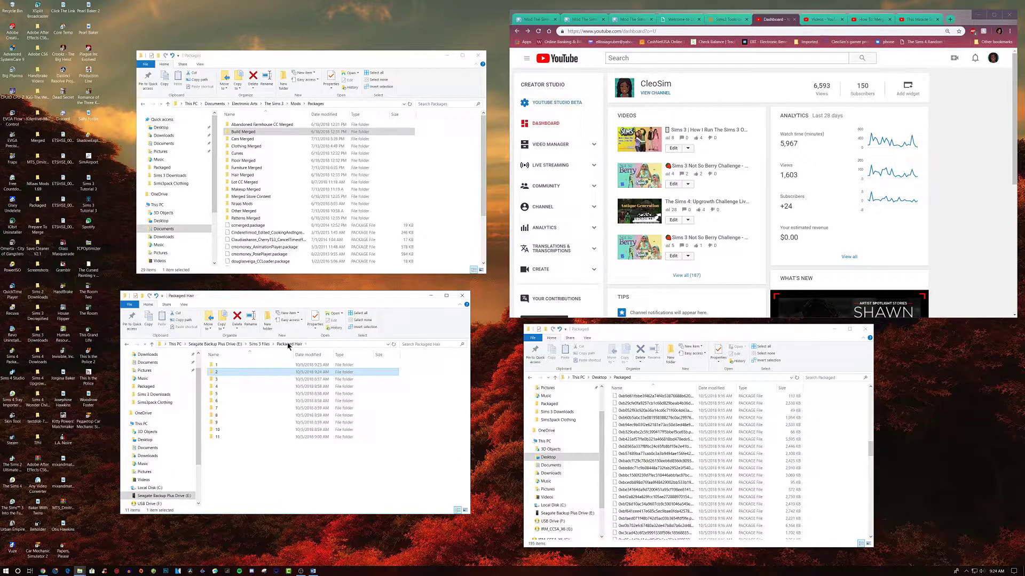
double_click(261, 381)
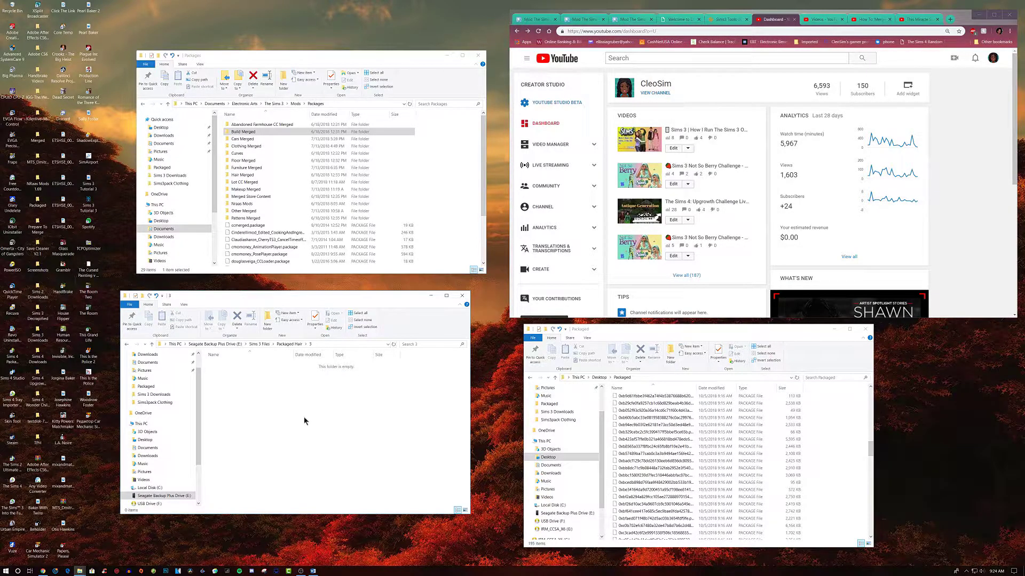
scroll(561, 469, up, 1)
scroll(674, 464, up, 10)
scroll(674, 463, up, 5)
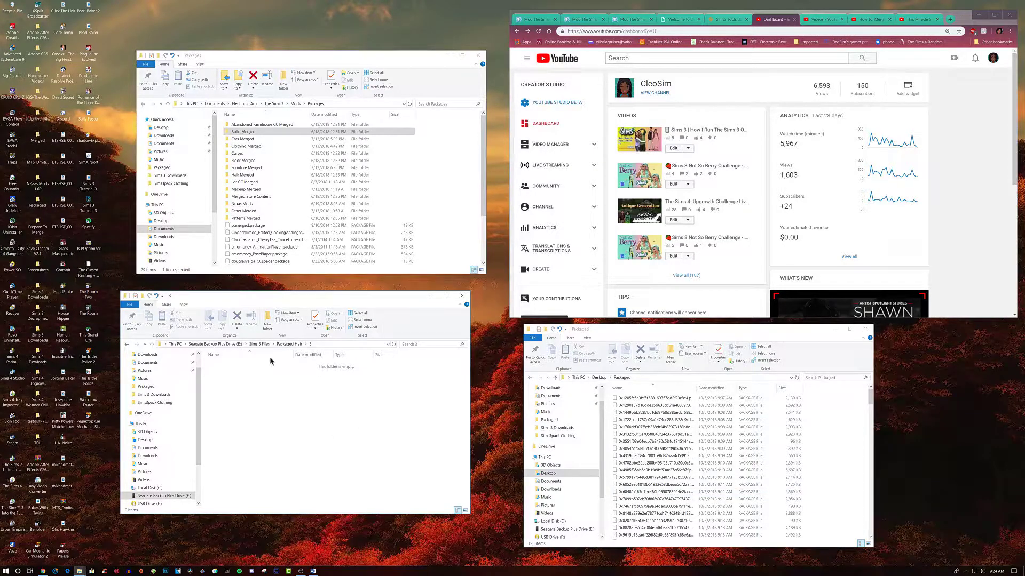
click(284, 345)
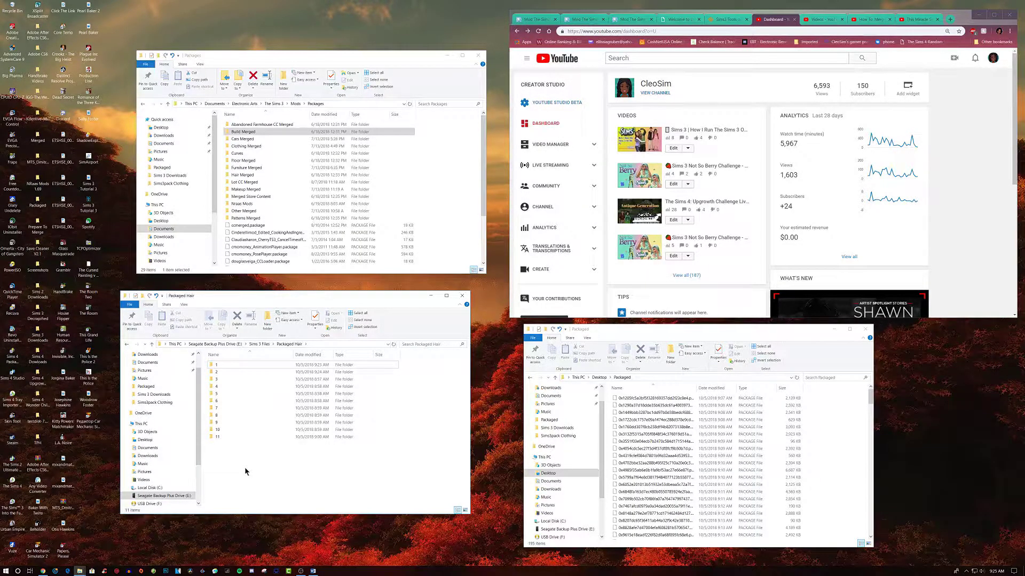
double_click(216, 379)
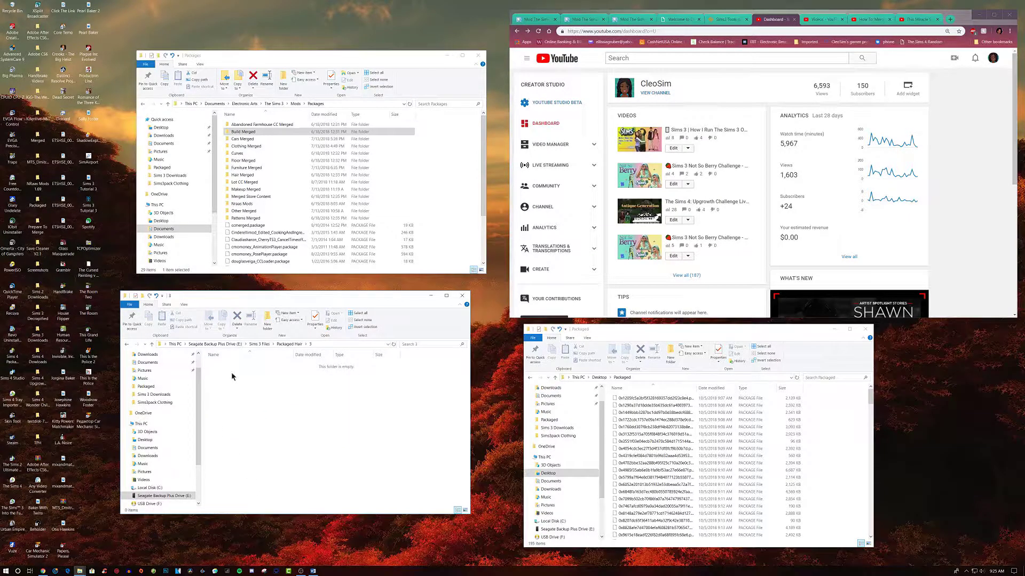
click(761, 348)
click(761, 348)
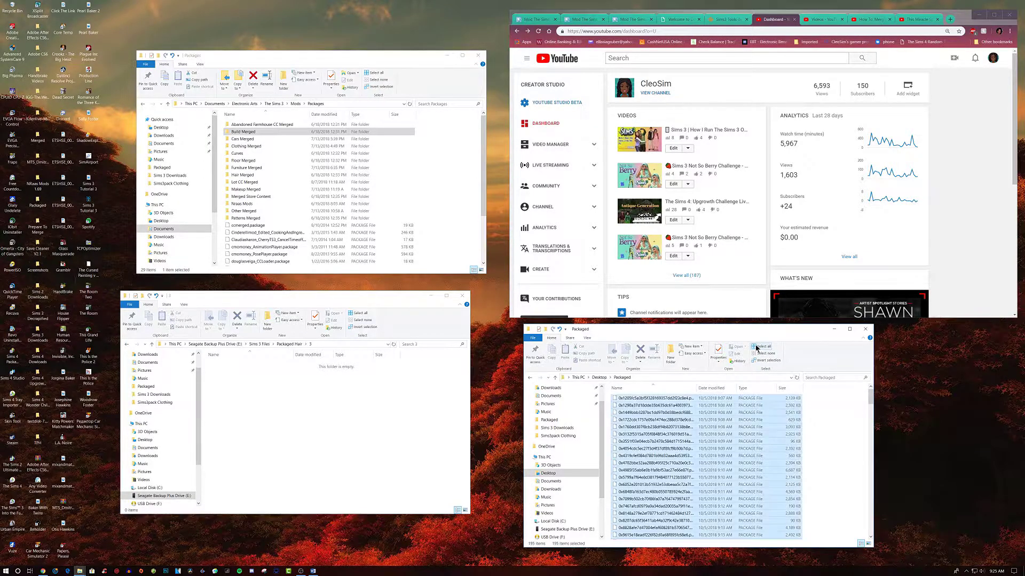
drag(730, 449, 286, 416)
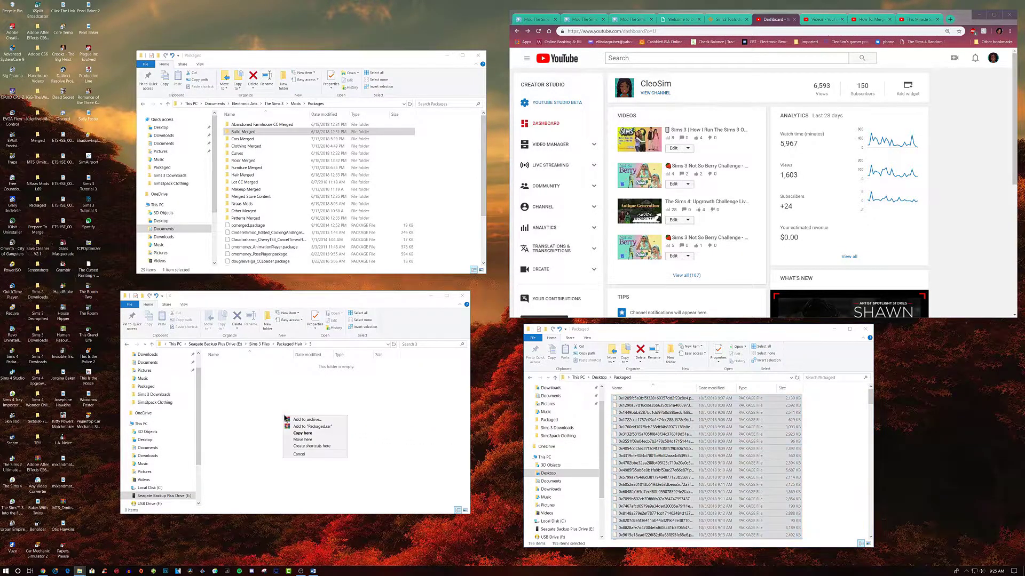
click(290, 441)
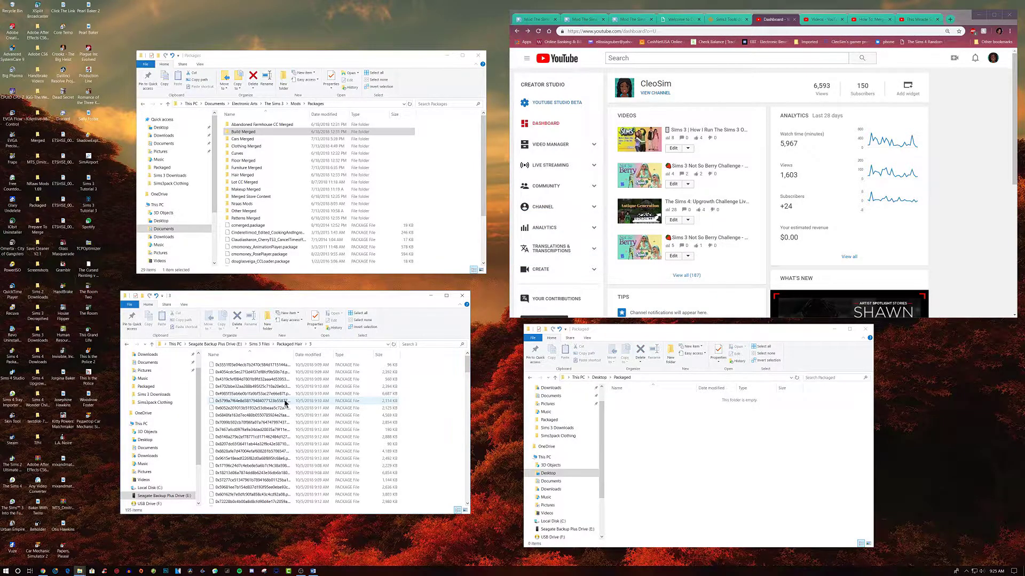
Step: Check that folder 4 of Packaged Hair is empty and delete the unused folders 4 through 11
click(286, 345)
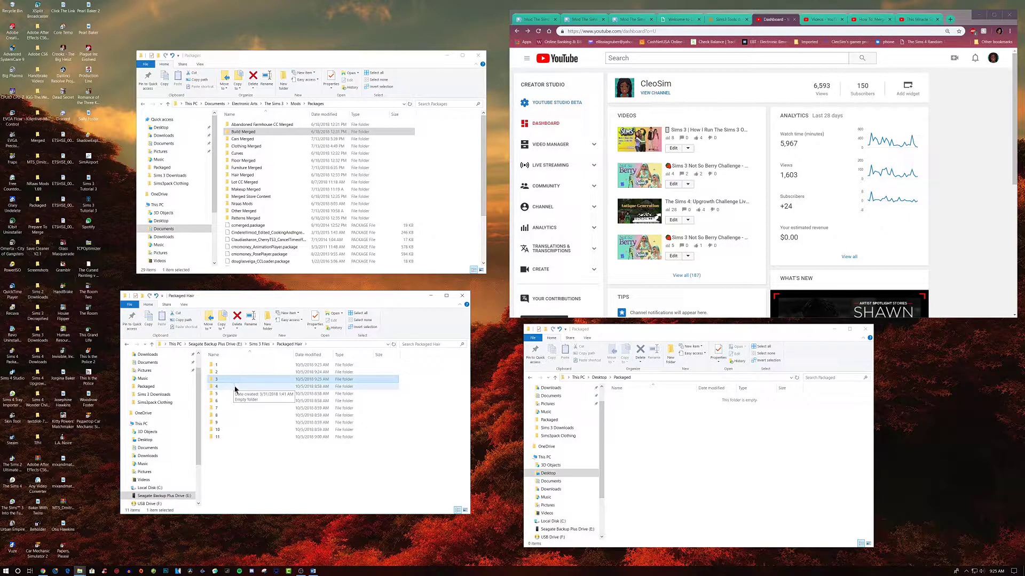
double_click(233, 386)
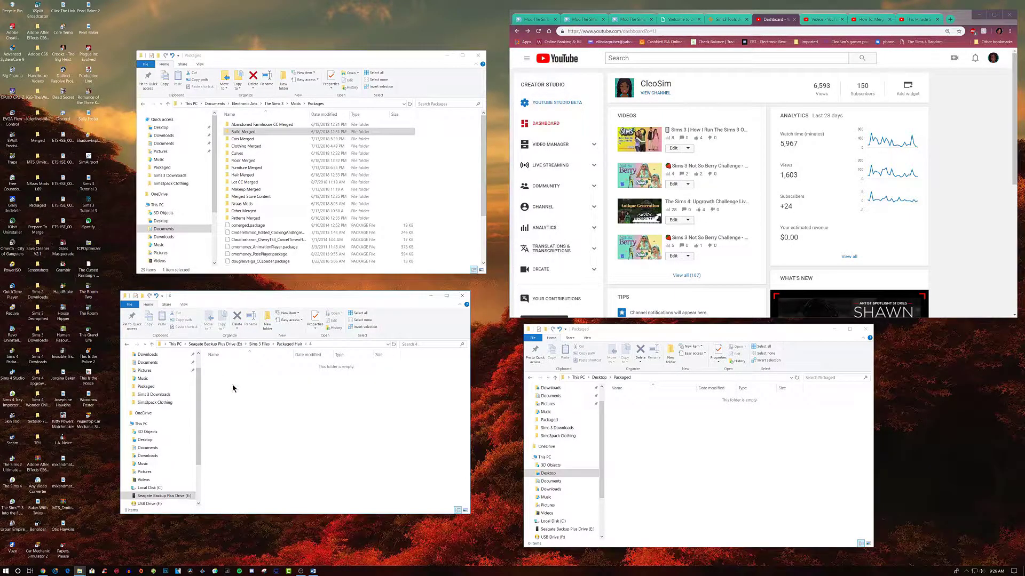
click(283, 345)
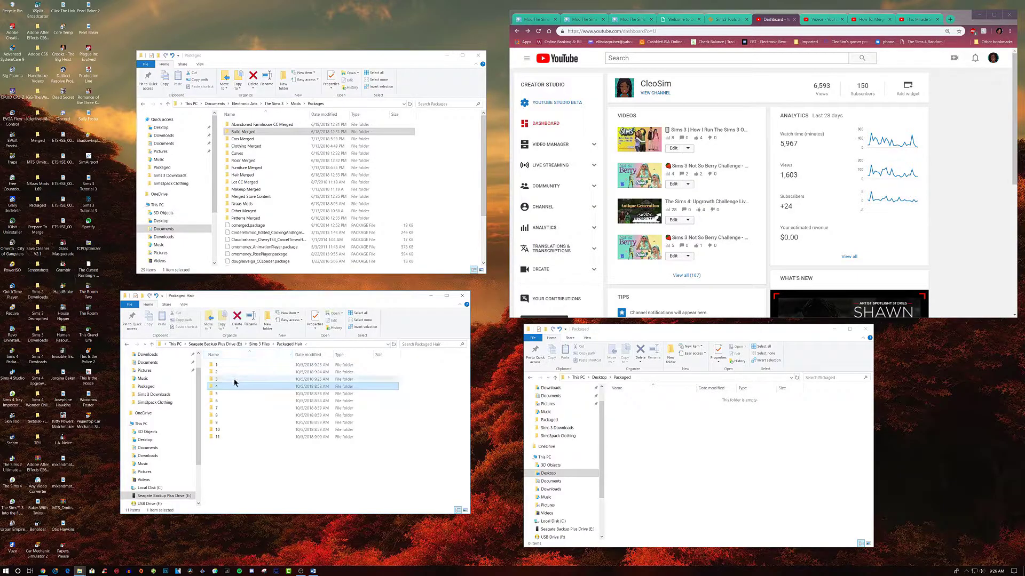
key(Delete)
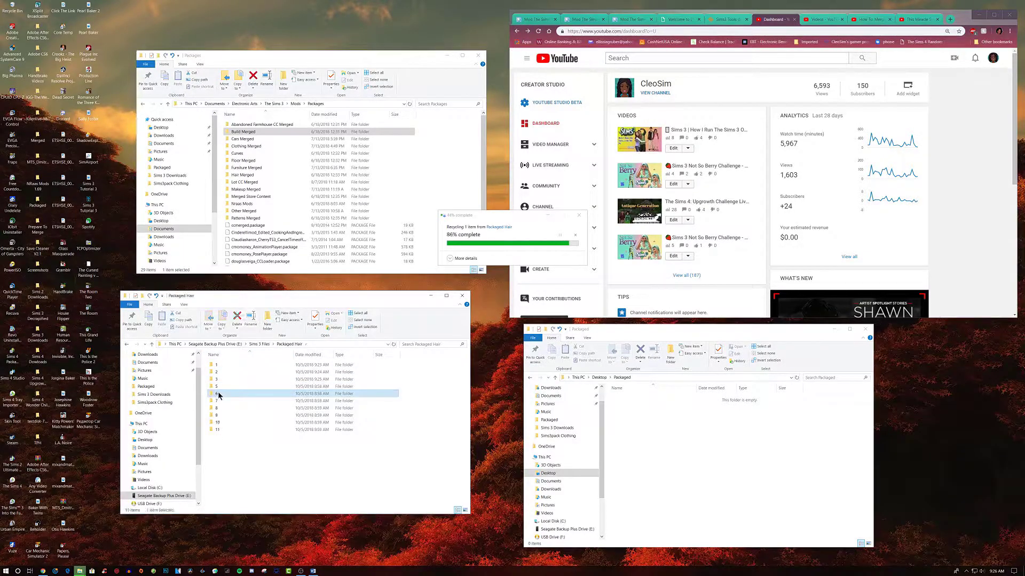
click(217, 387)
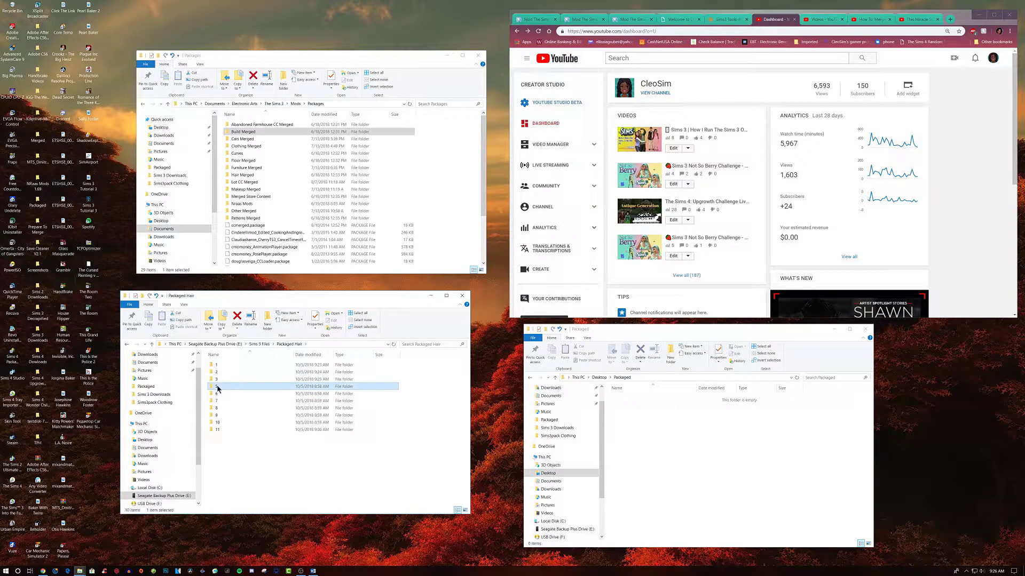
key(Delete)
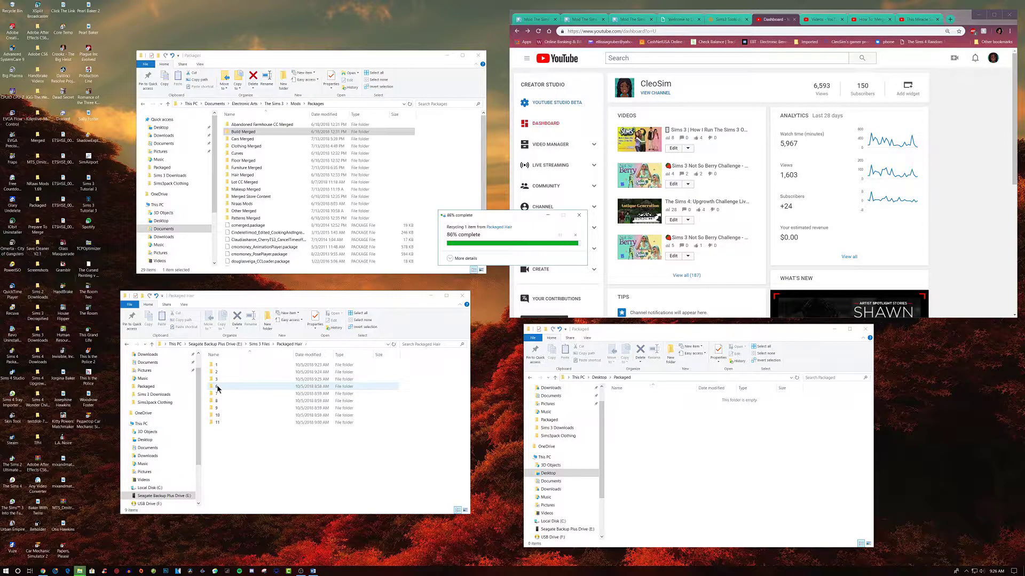
key(Delete)
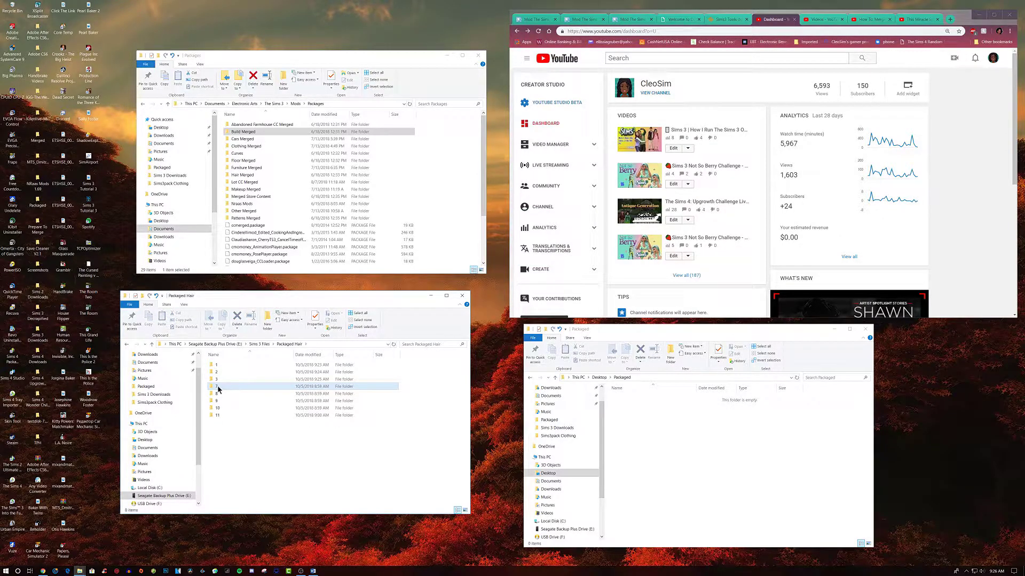
key(Delete)
key(Delete)
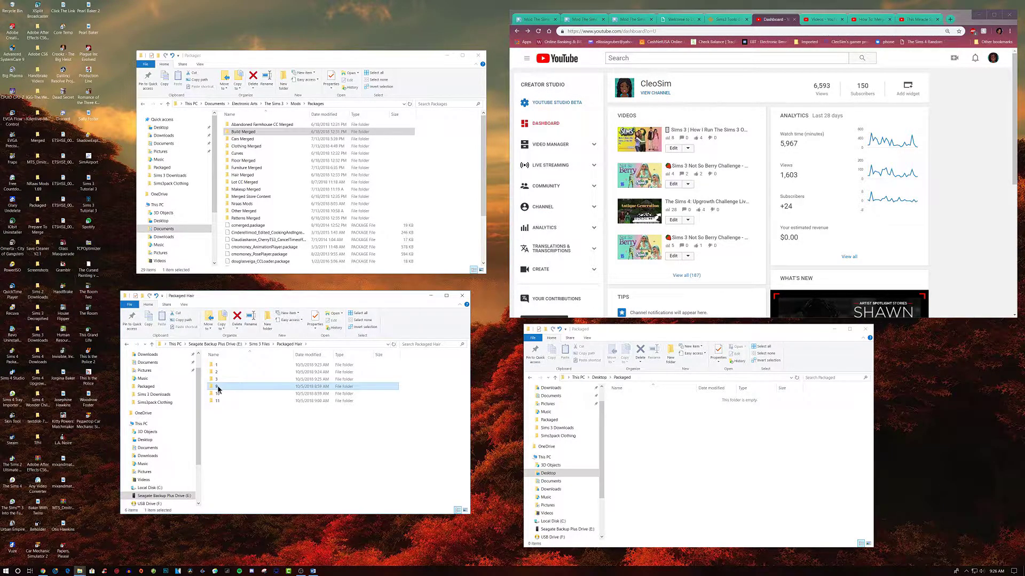
key(Delete)
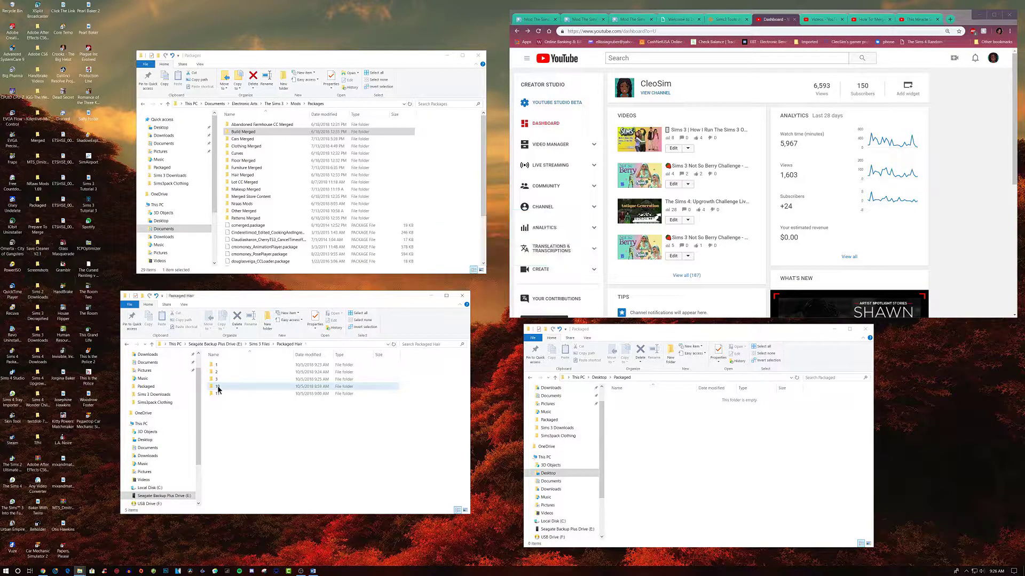
key(Delete)
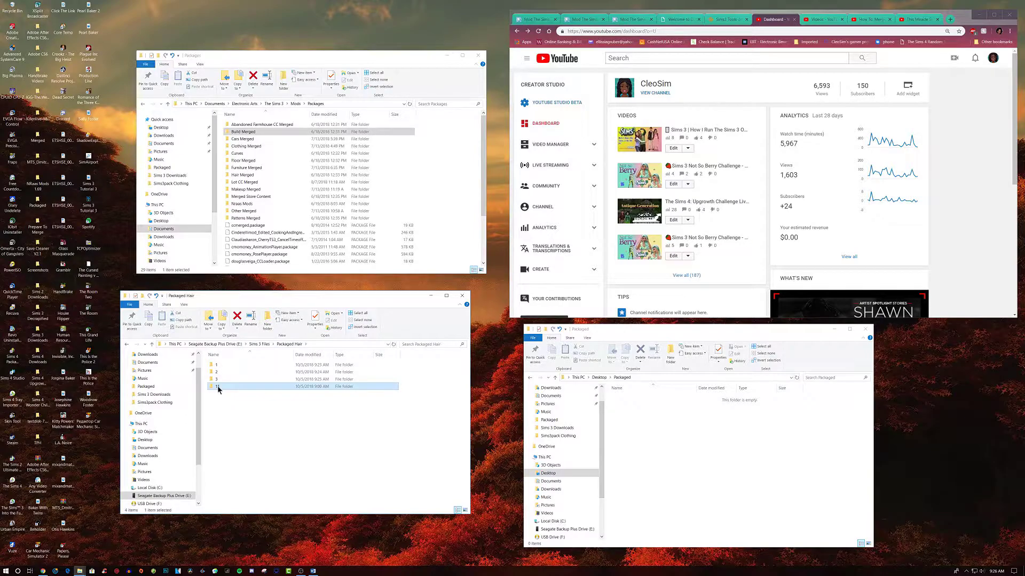
key(Delete)
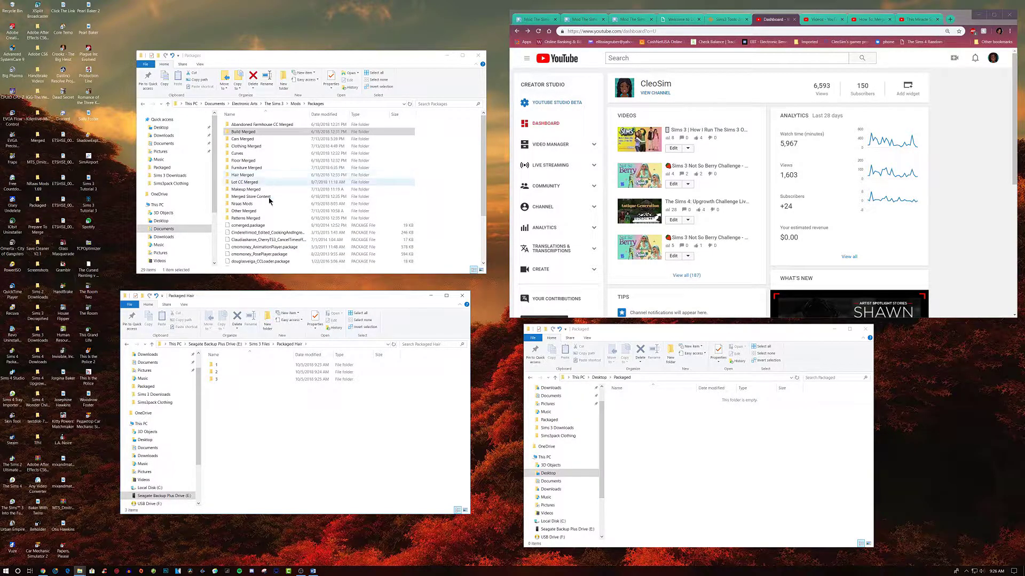
Step: Delete all the old merged hair packages from the Hair Merged folder in the Sims 3 Mods Packages directory
double_click(245, 175)
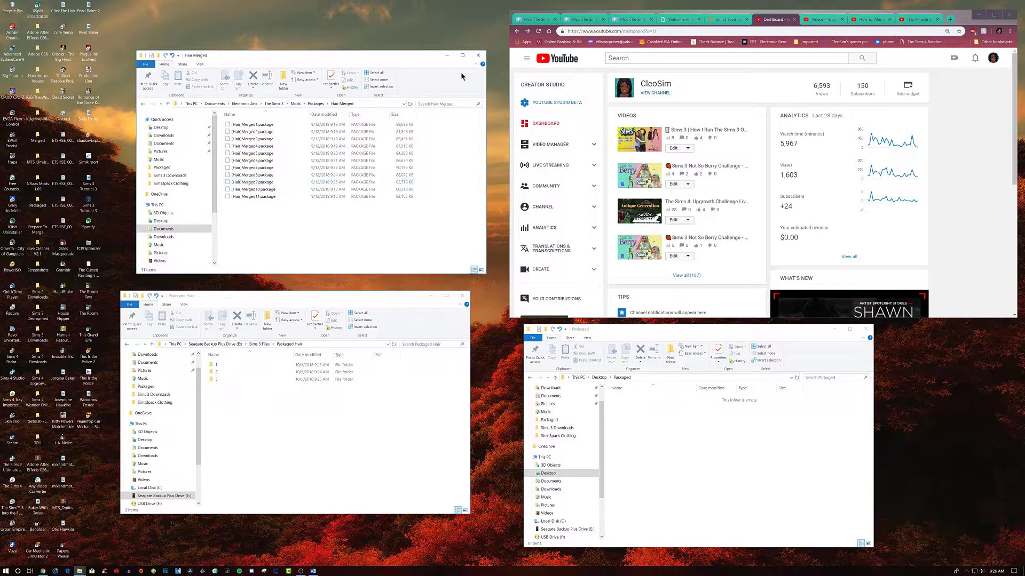
click(377, 75)
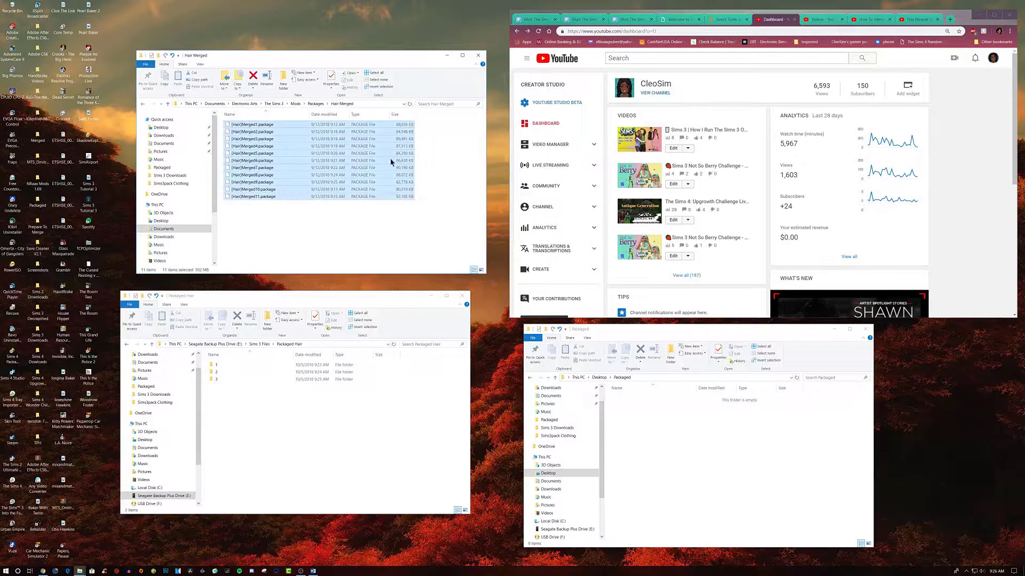
key(Delete)
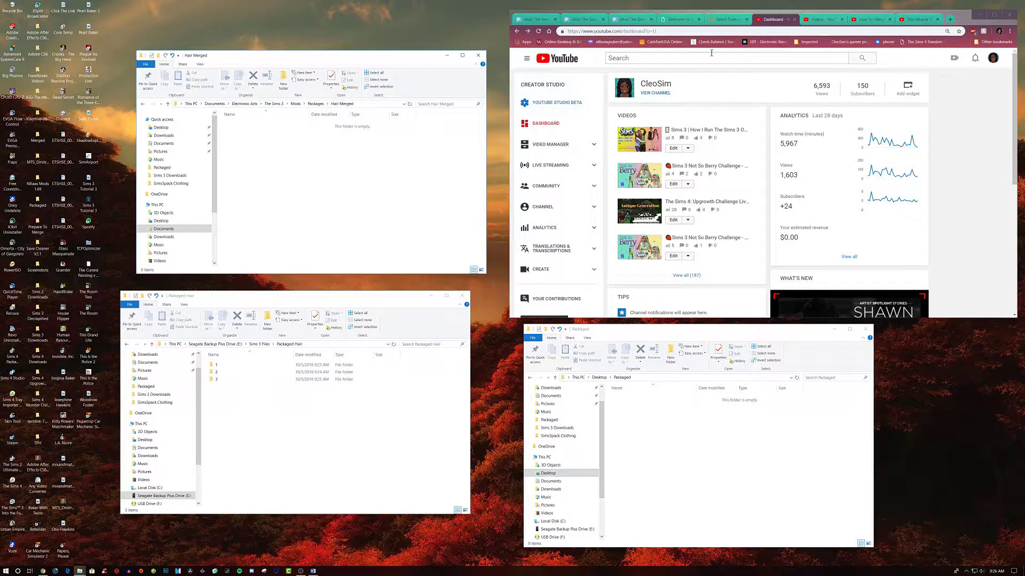
Step: Switch to the browser and look over the Sims3 Tools project page on SourceForge
click(730, 20)
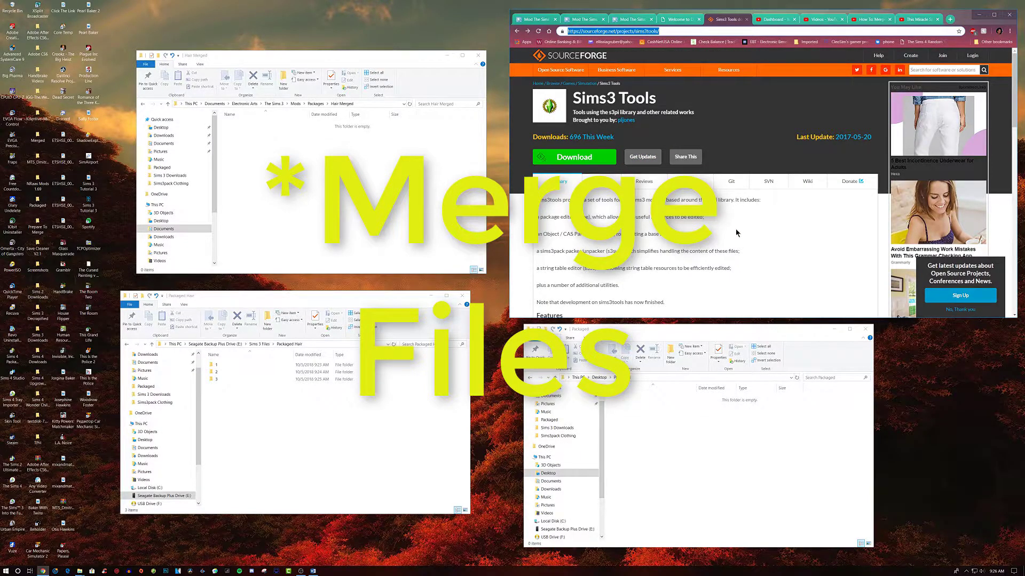
scroll(736, 234, down, 2)
scroll(737, 233, down, 5)
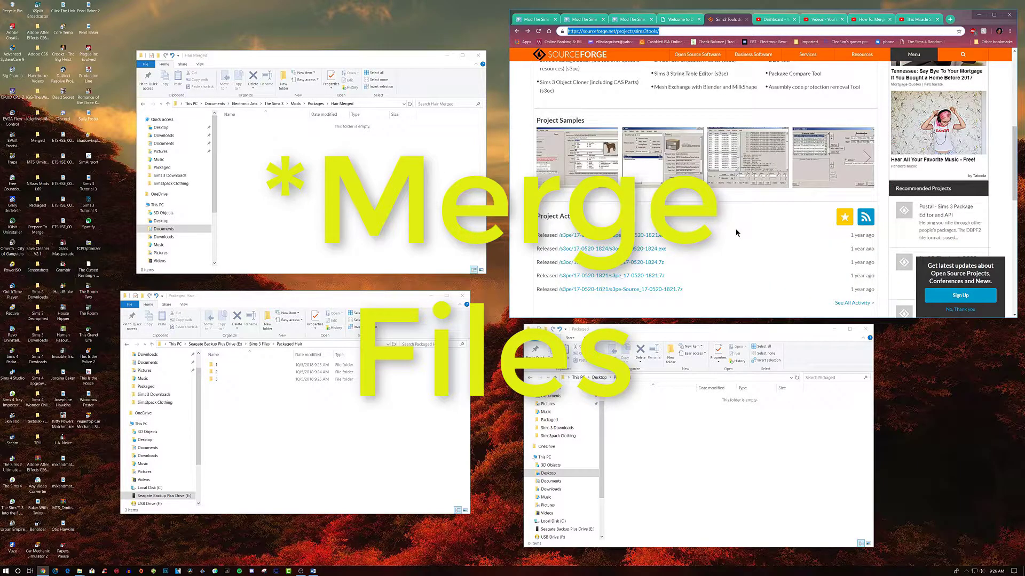
scroll(736, 233, down, 5)
scroll(737, 234, up, 12)
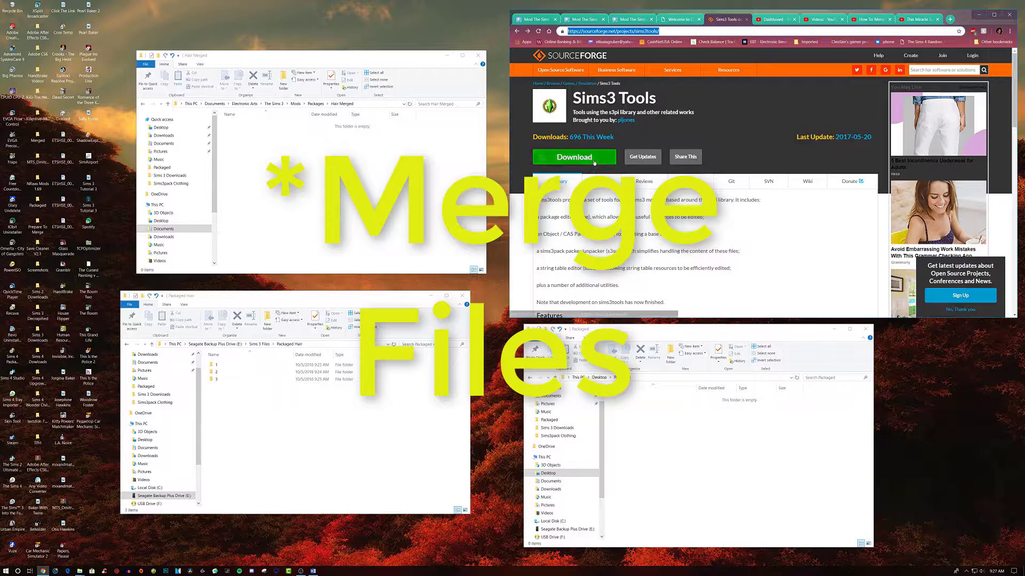
Step: Launch s3pe, show the desktop's Merged folder in File Explorer, and move the s3pe window clear of the Packaged Hair folder
click(153, 571)
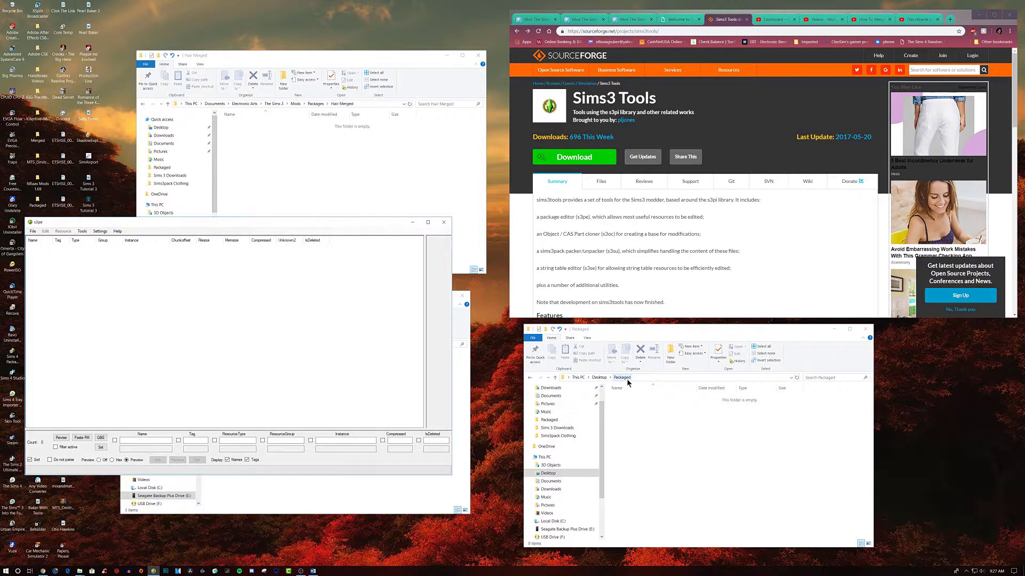
click(599, 378)
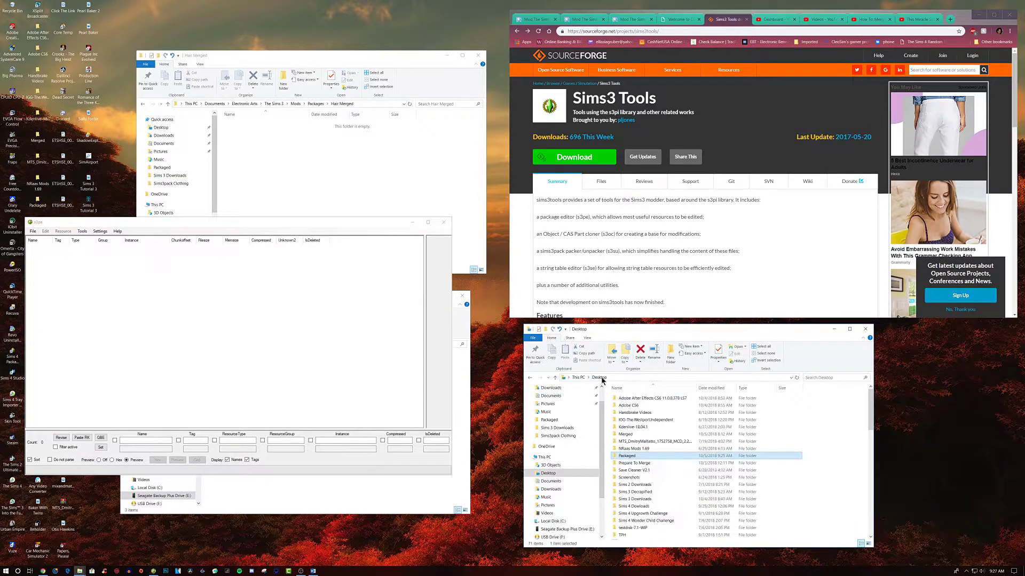
double_click(626, 435)
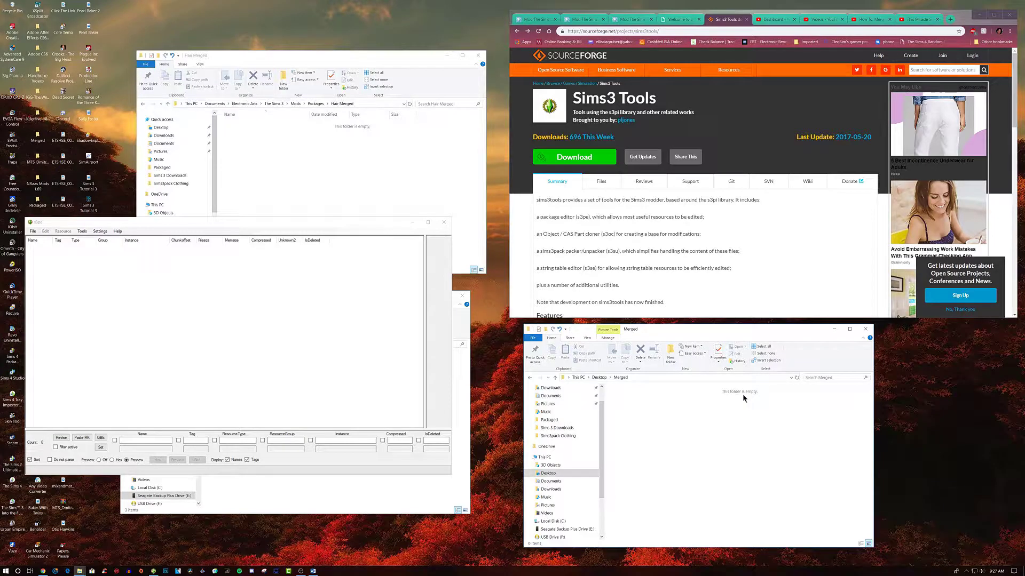
drag(275, 226, 776, 107)
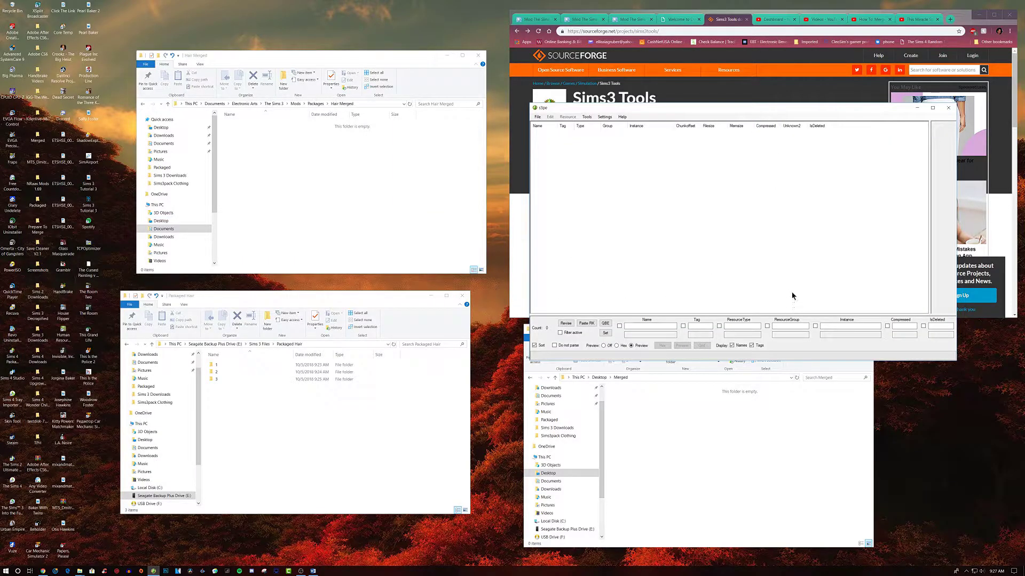
Step: Create a new empty package in s3pe
right_click(592, 204)
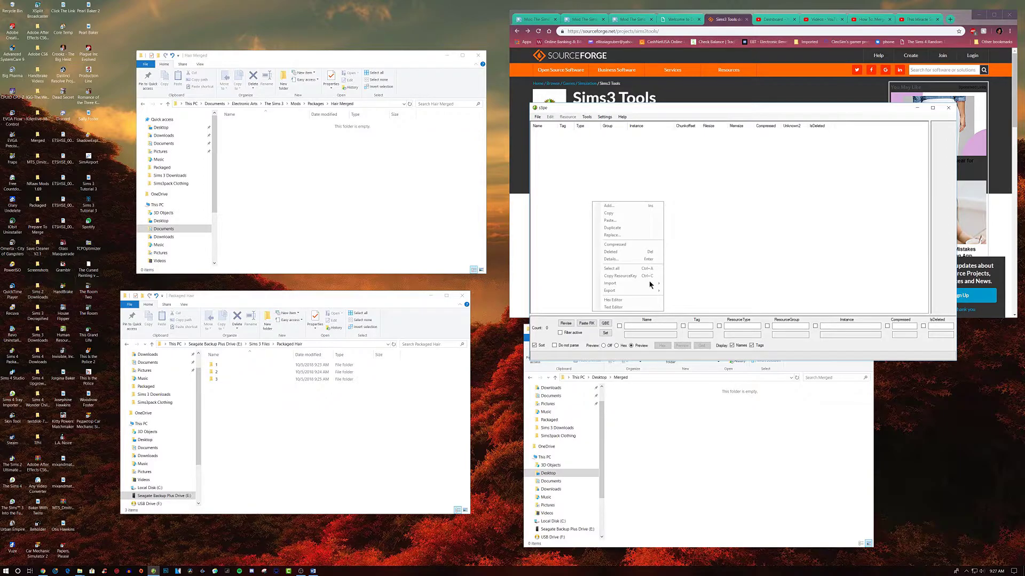
click(660, 156)
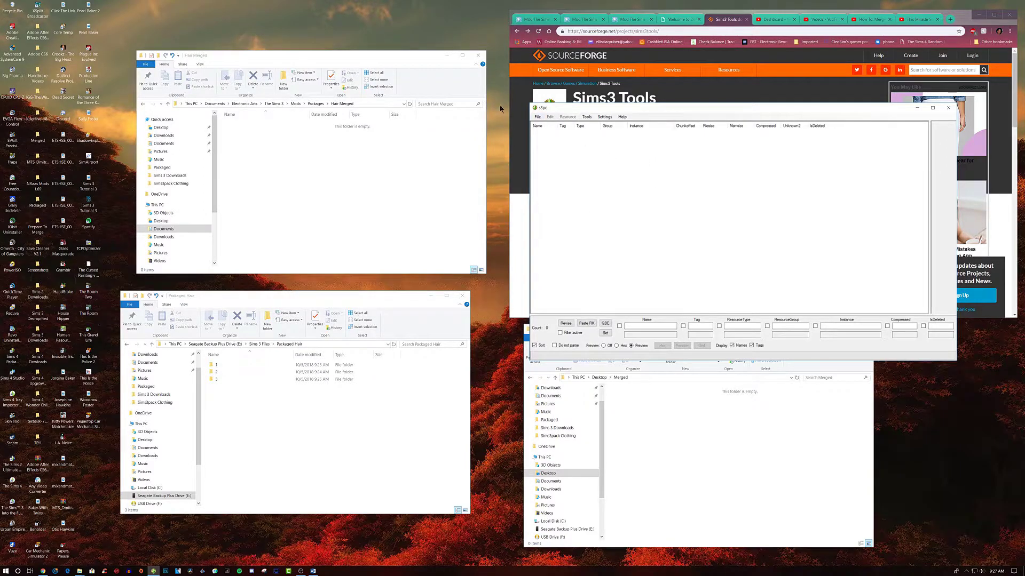
click(536, 117)
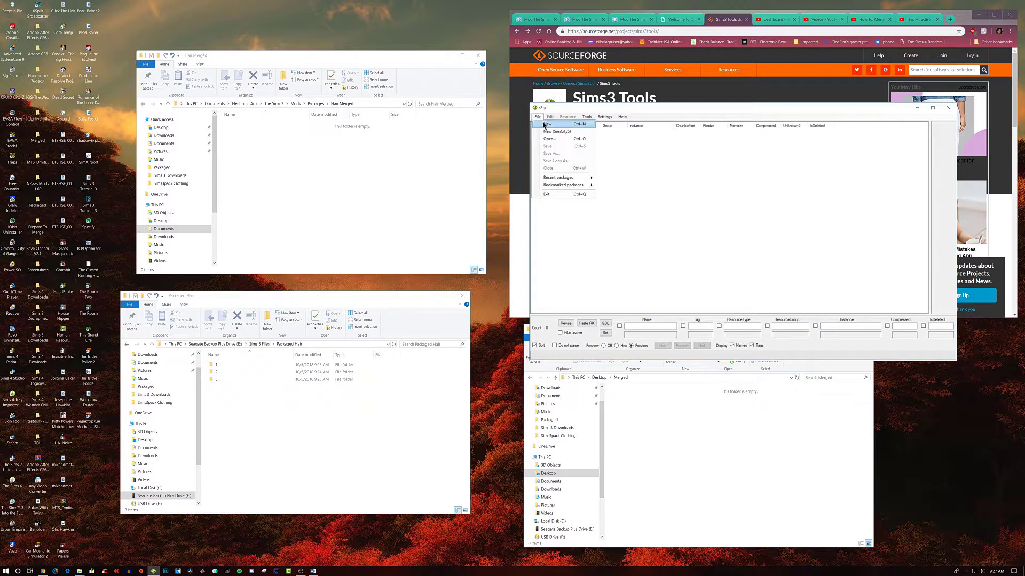
click(548, 126)
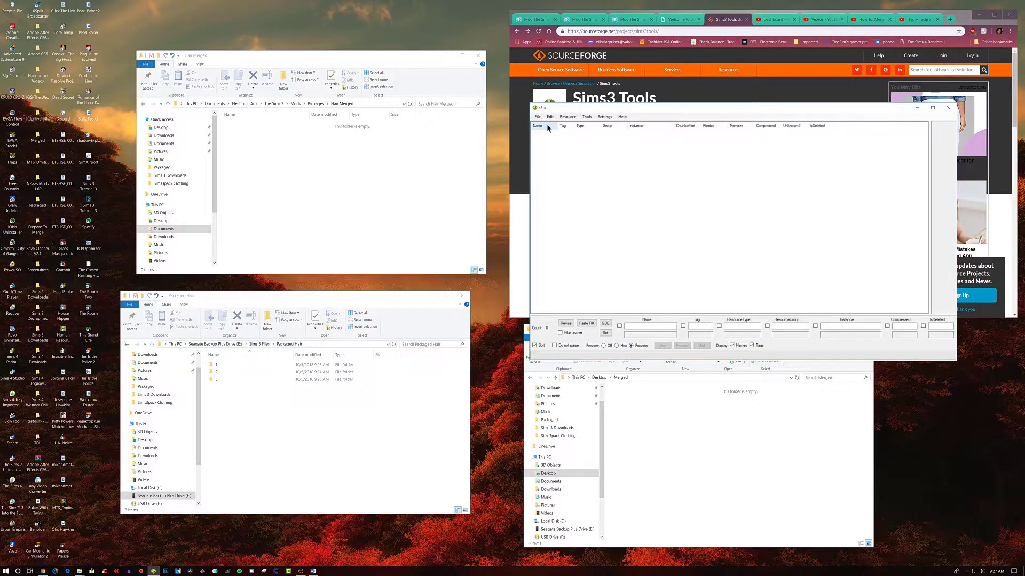
Step: Import all package files from folder 1 of Packaged Hair, in Sims 3 Files on the Seagate drive, as DBC
right_click(554, 195)
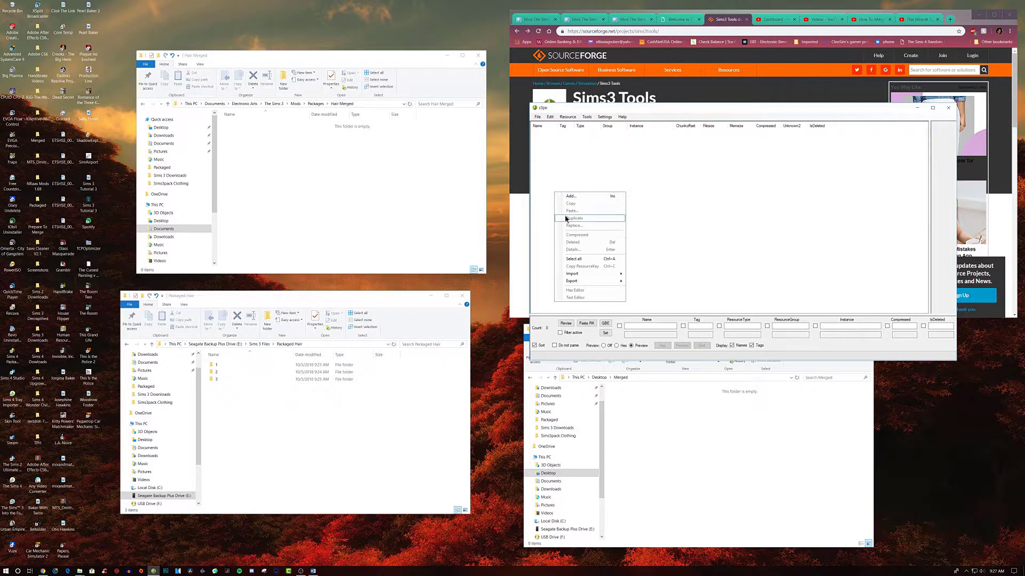
mouse_move(615, 275)
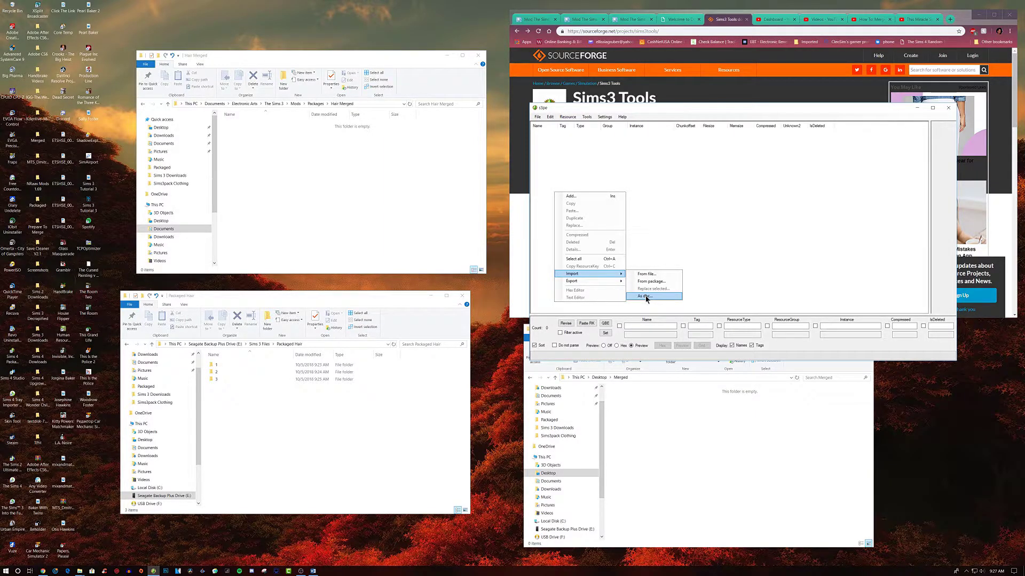
click(645, 298)
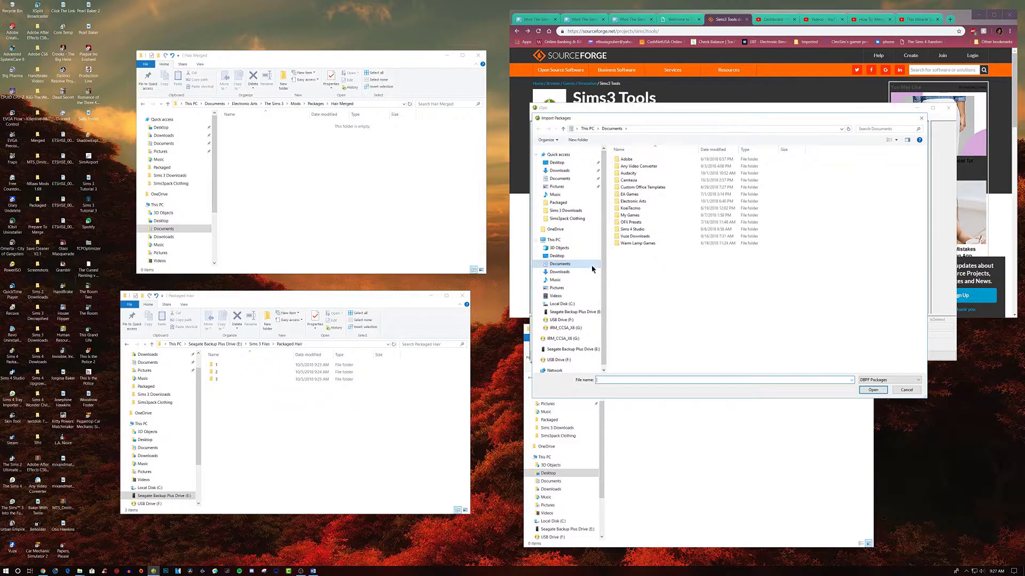
click(572, 312)
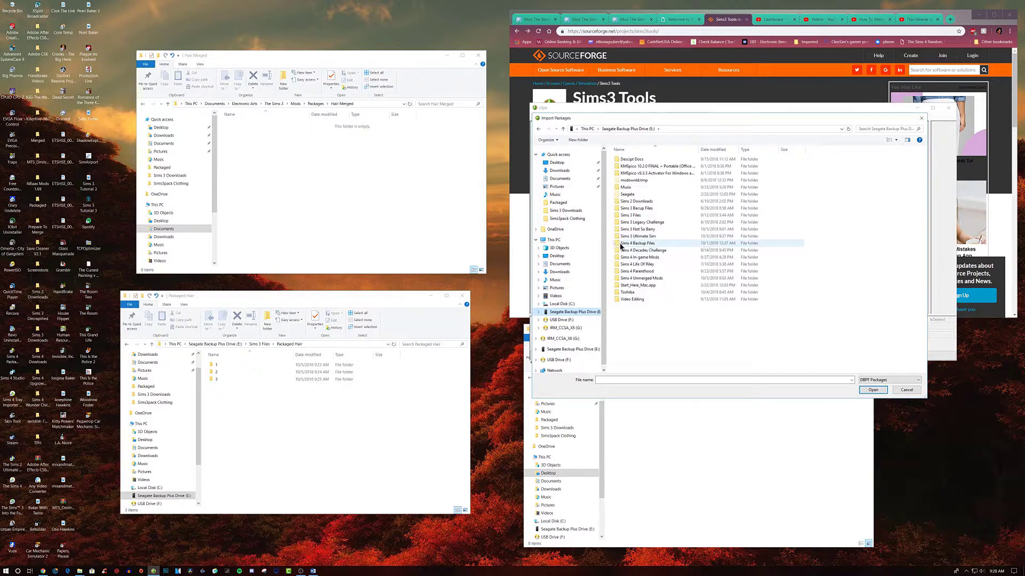
double_click(633, 216)
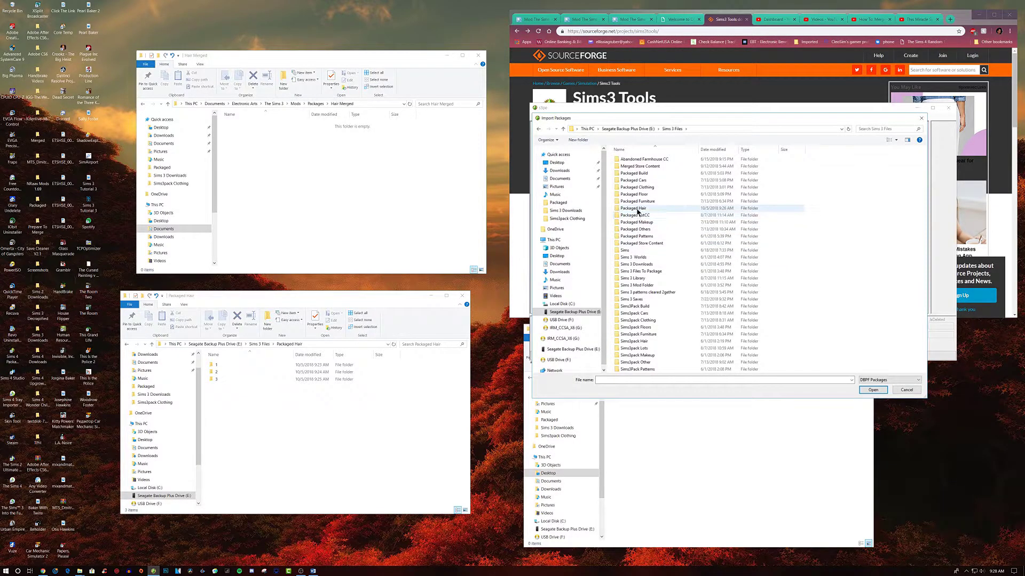
double_click(635, 209)
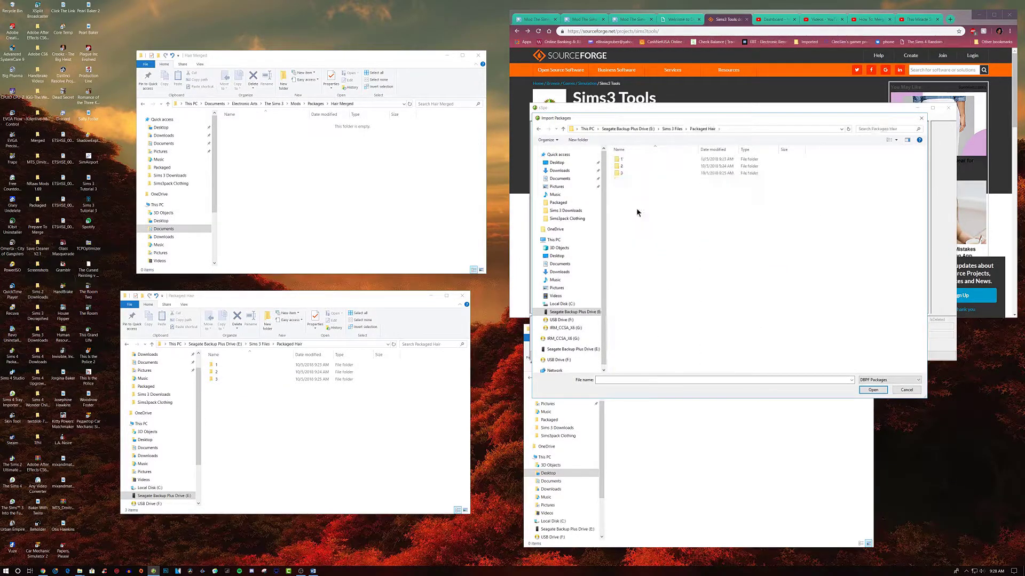
double_click(620, 160)
drag(614, 160, 661, 407)
click(877, 390)
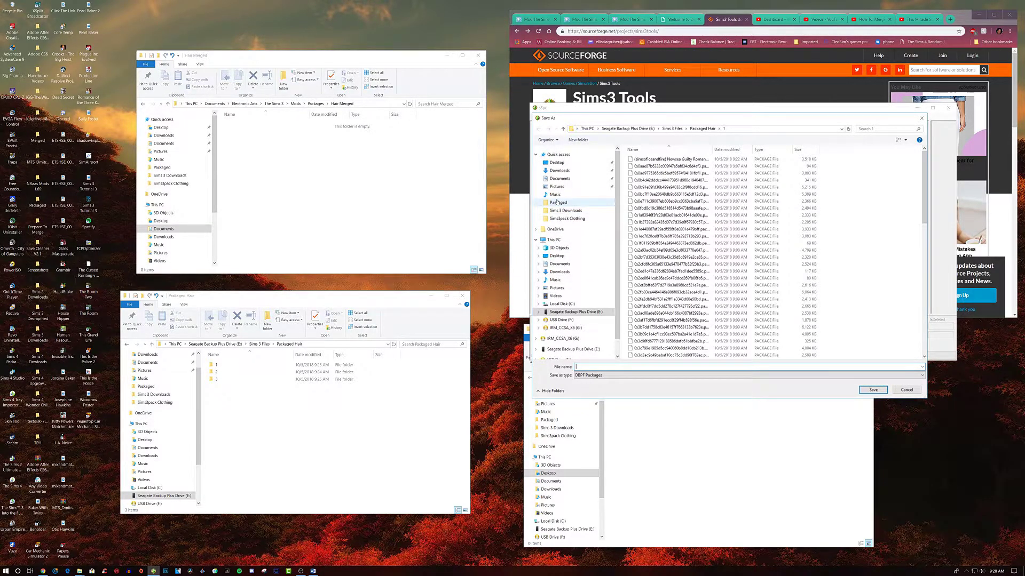
Step: Save the merged package as [Hair]Merged1 in the desktop's Merged folder
click(557, 162)
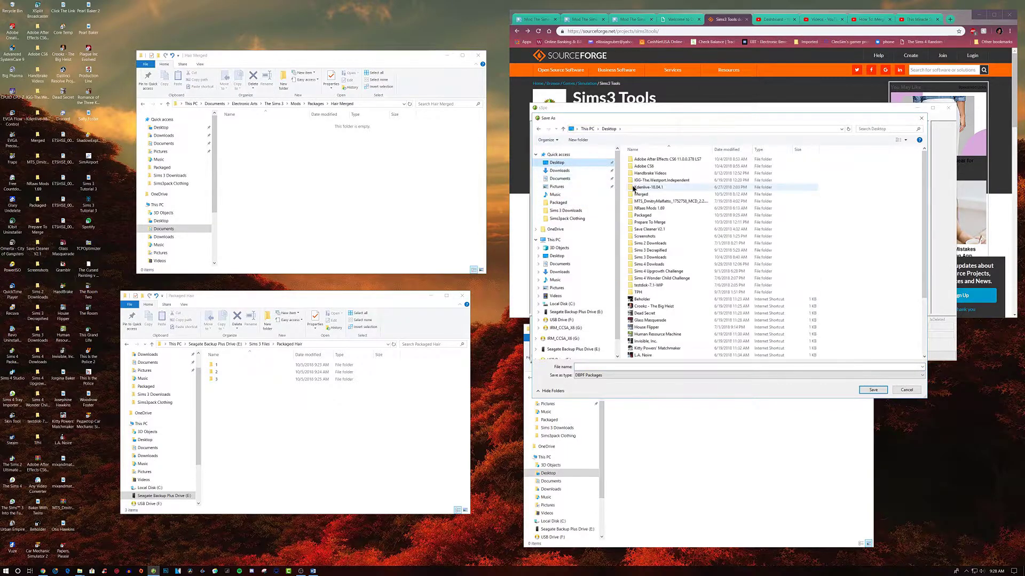
double_click(641, 194)
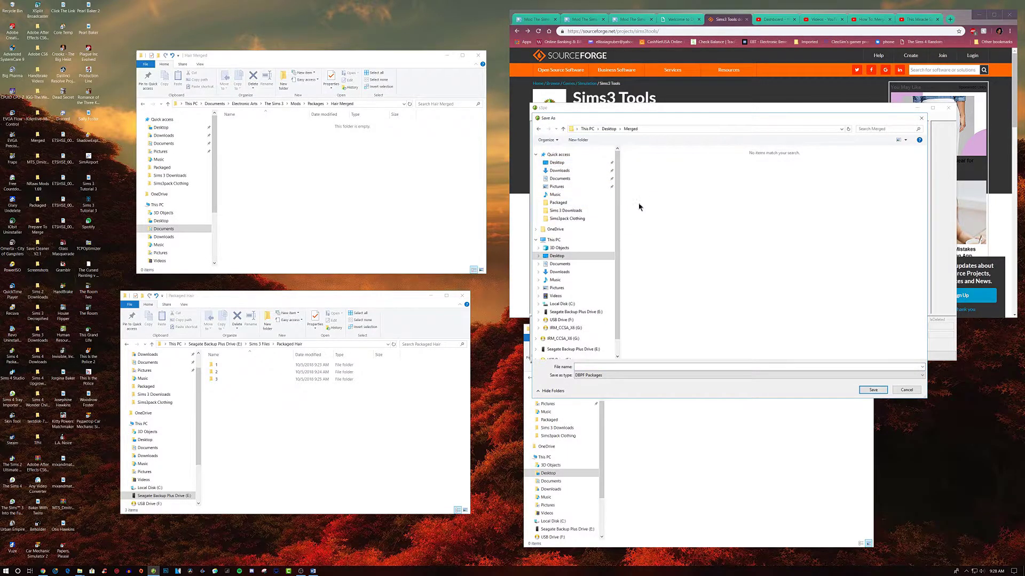
click(584, 367)
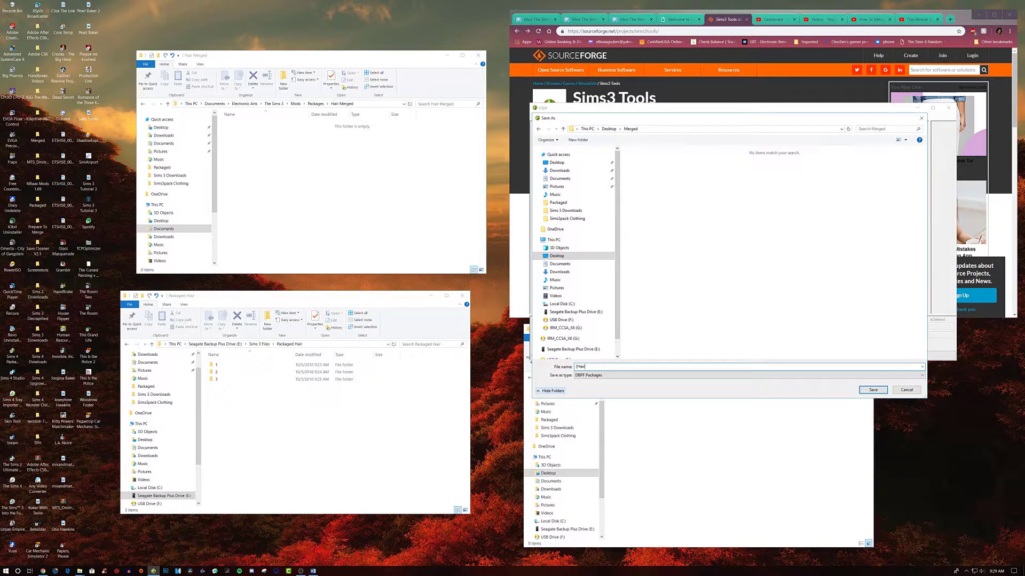
text(Merged1)
click(873, 390)
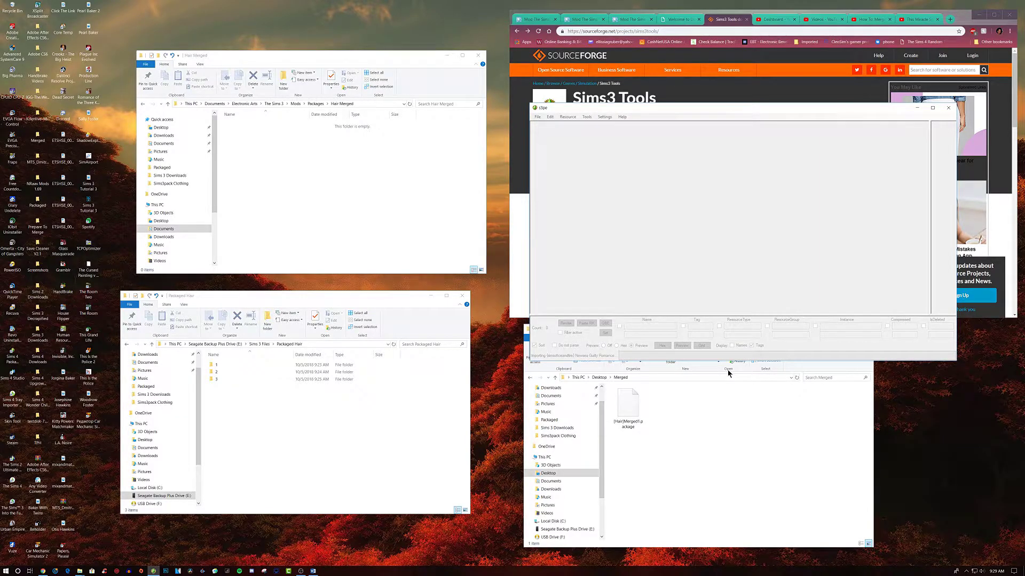
click(729, 374)
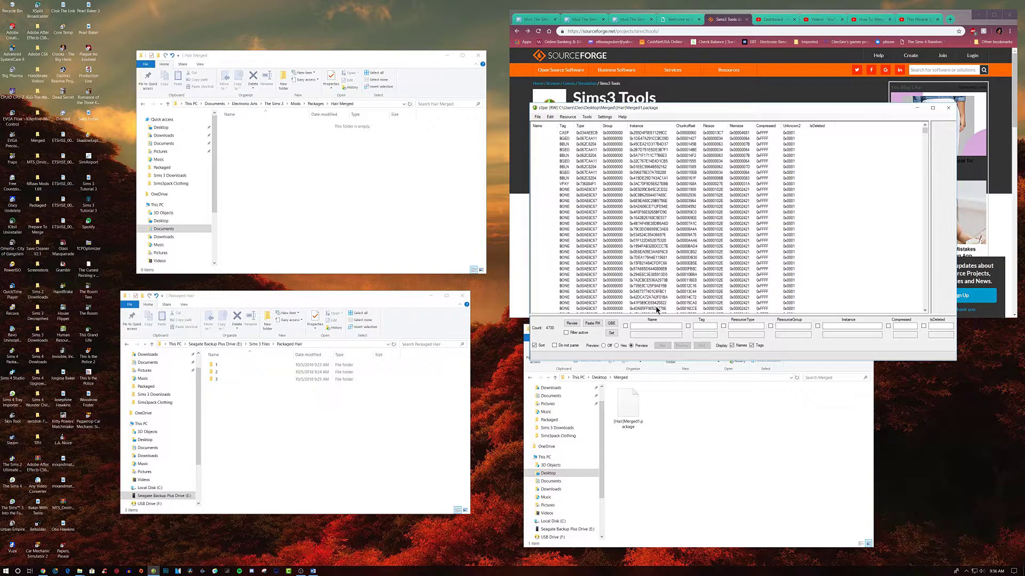
Step: In File Explorer, browse from This PC through Documents, Electronic Arts, The Sims 3, Mods and Packages to the Hair Merged folder
click(726, 451)
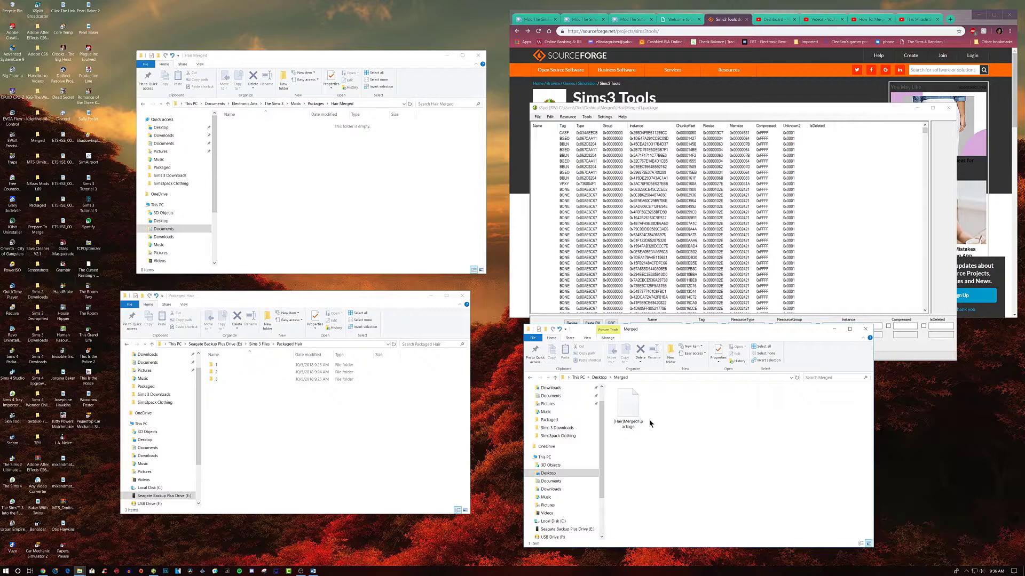
click(192, 105)
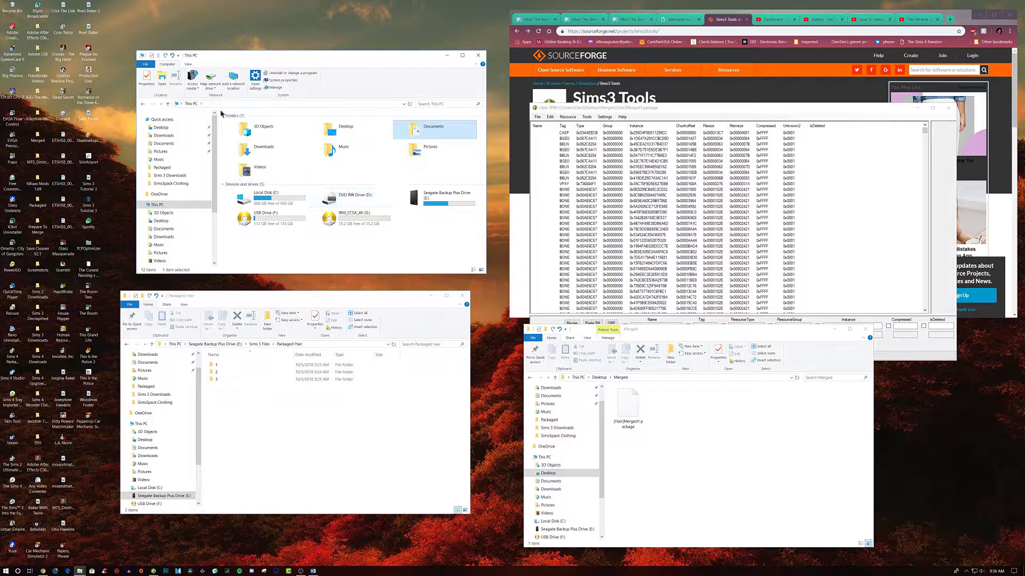
double_click(433, 132)
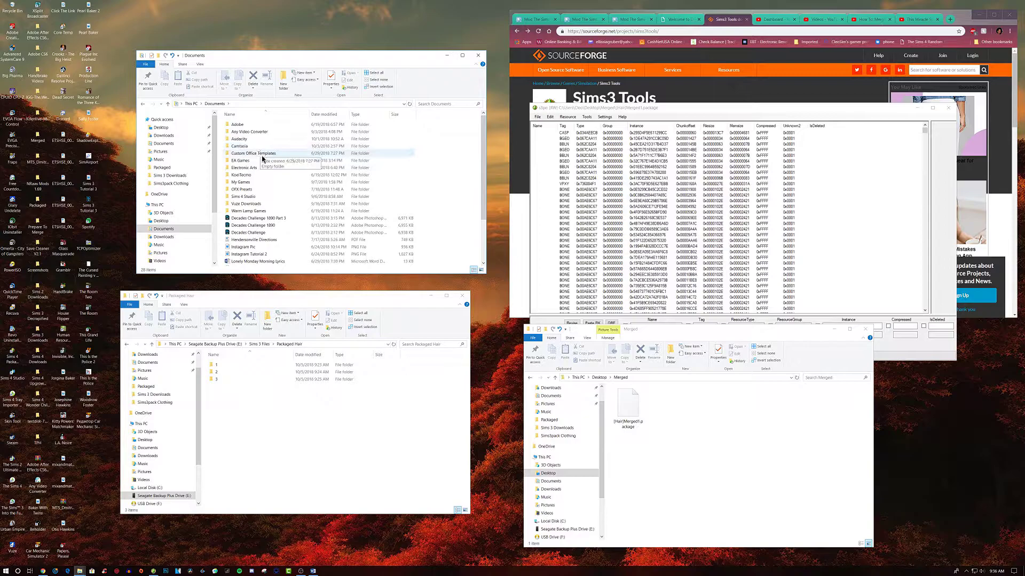
double_click(263, 168)
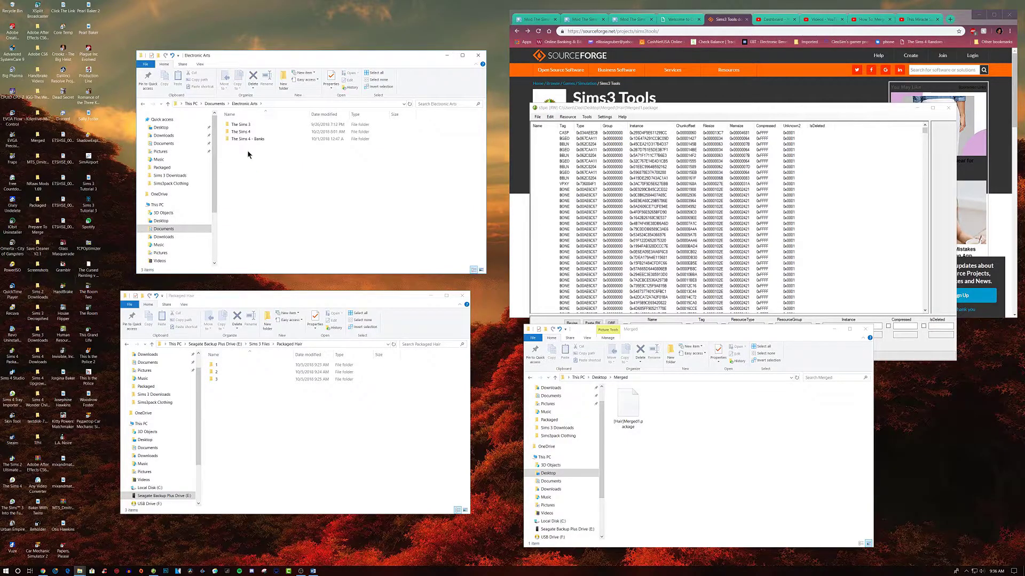
double_click(240, 126)
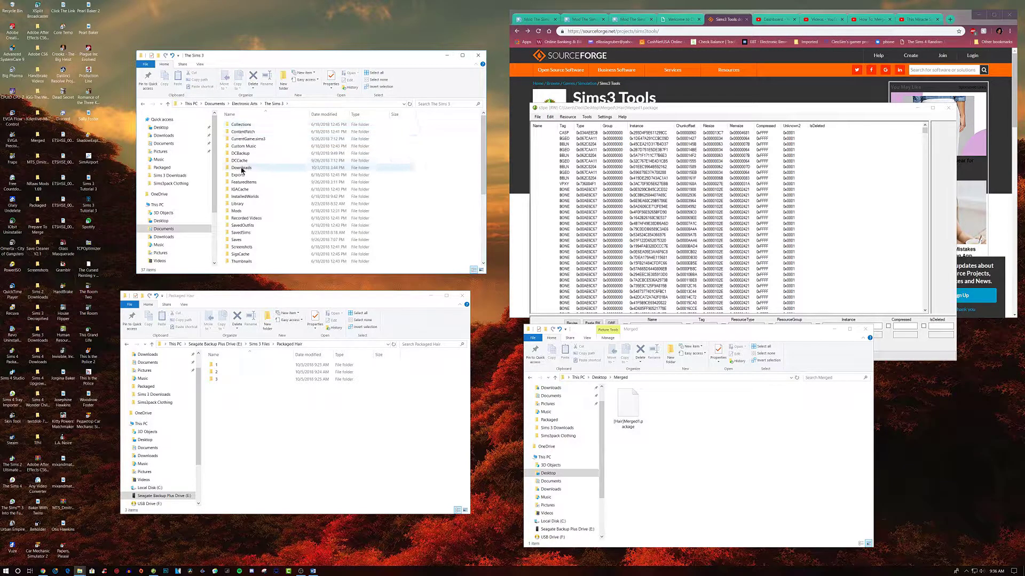
double_click(242, 212)
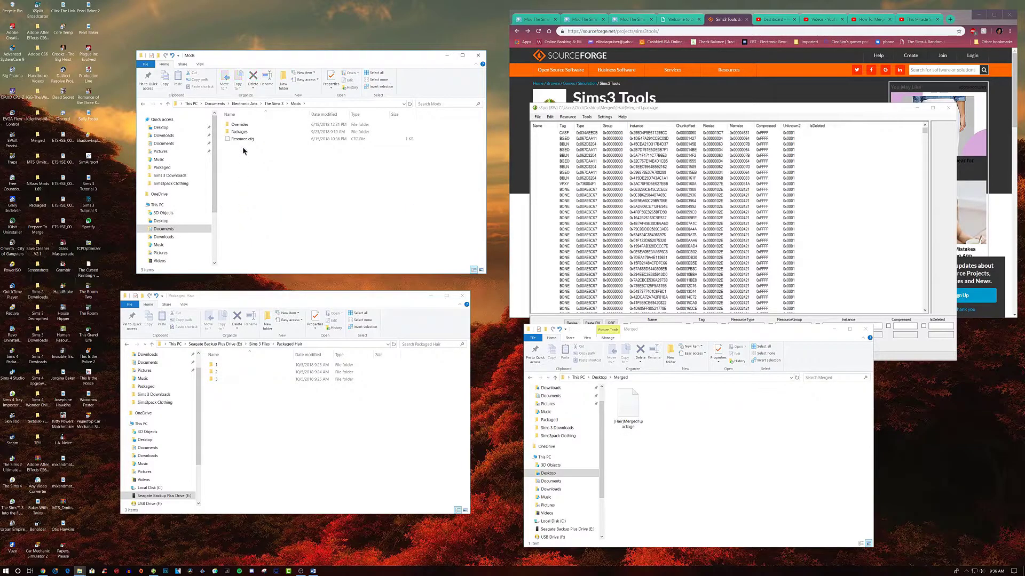
double_click(241, 133)
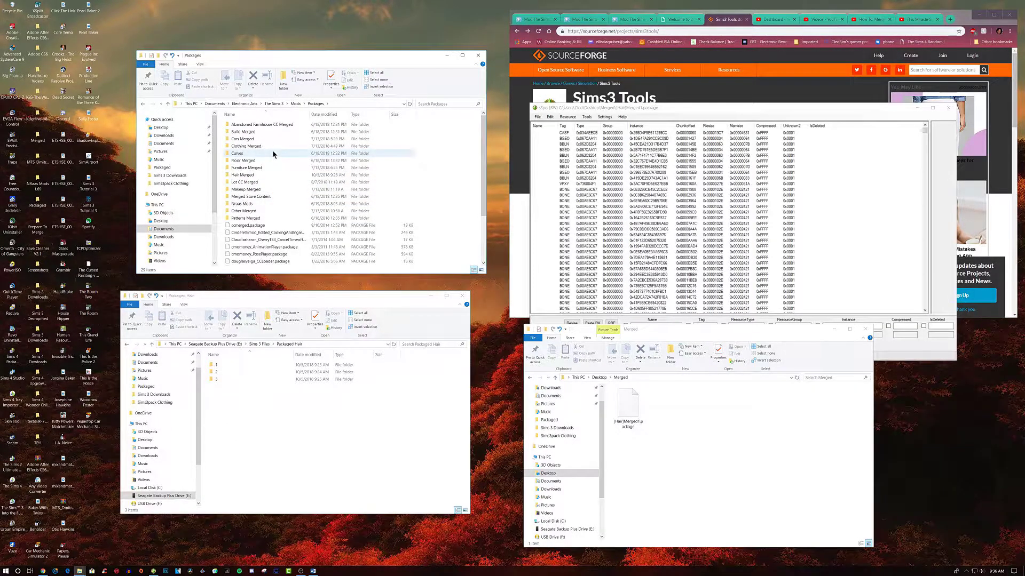
double_click(257, 179)
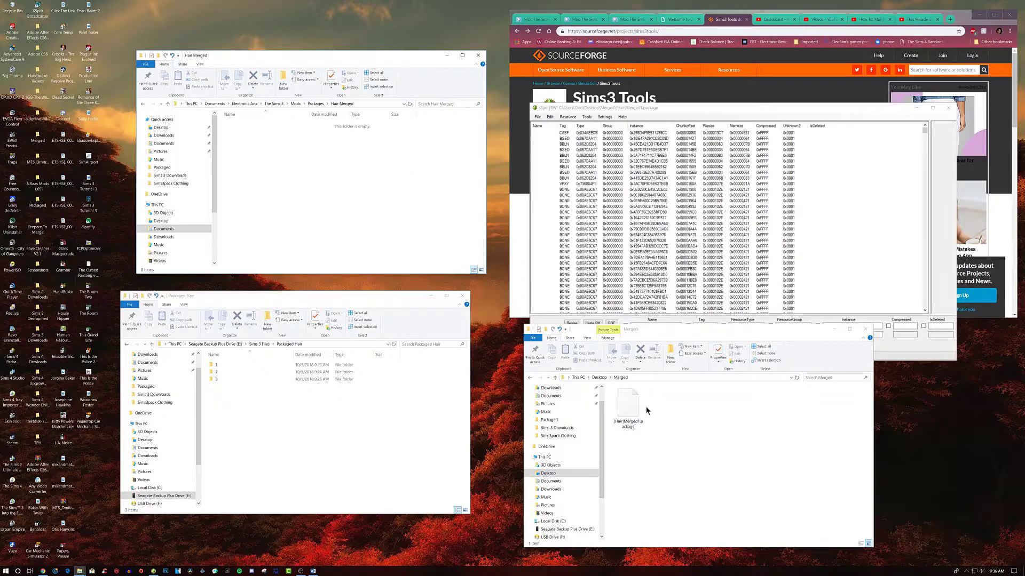
Step: Move [Hair]Merged1.package from the desktop's Merged folder to Hair Merged, closing s3pe to release the file and retrying the move
drag(628, 409, 302, 184)
click(322, 207)
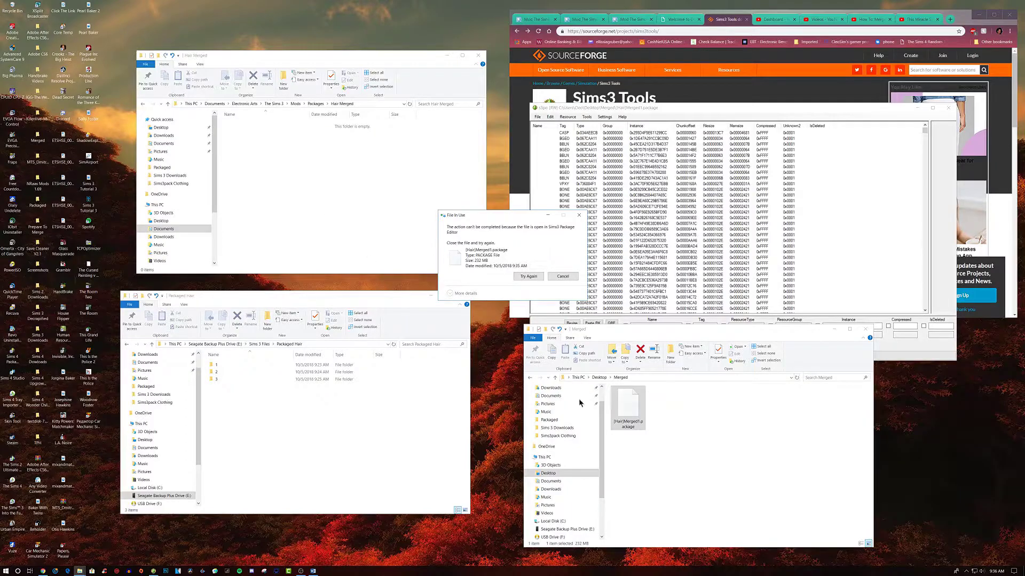
click(771, 458)
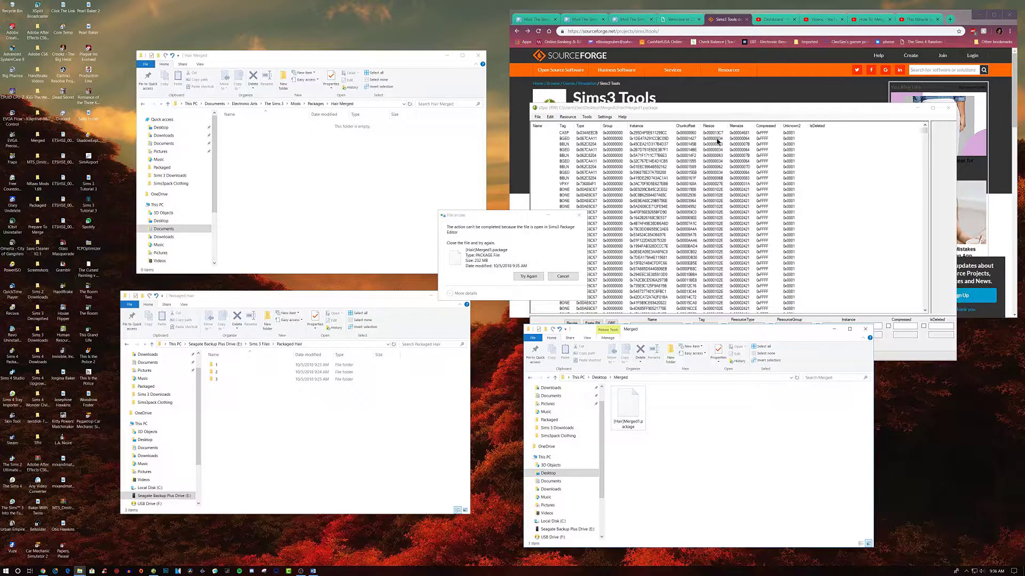
click(729, 114)
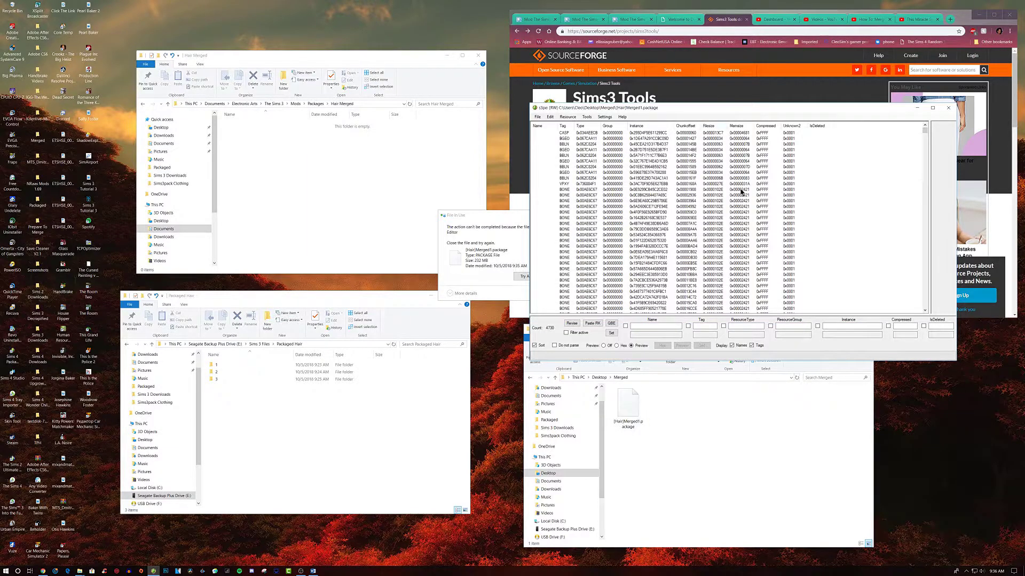
click(948, 109)
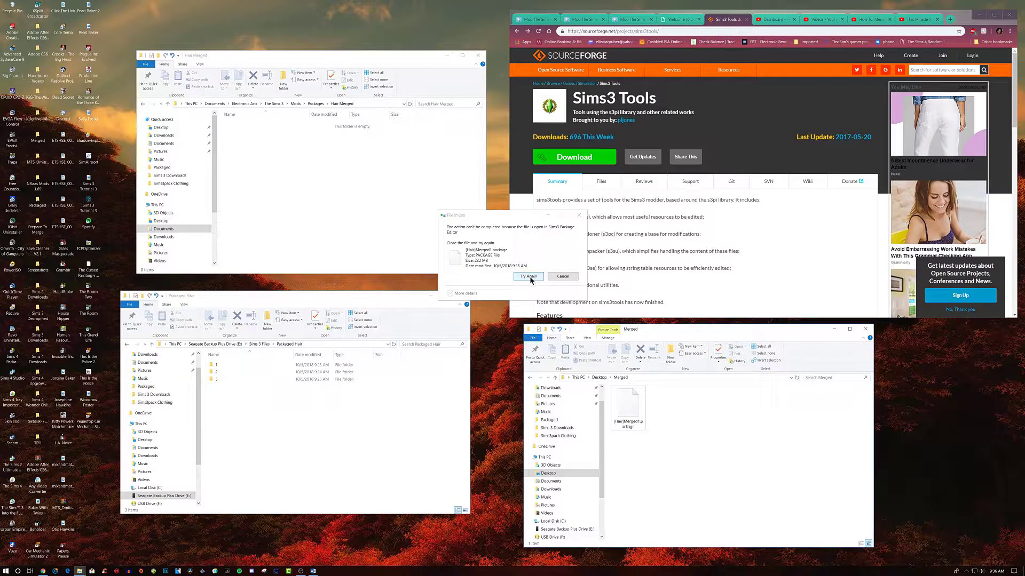
click(529, 277)
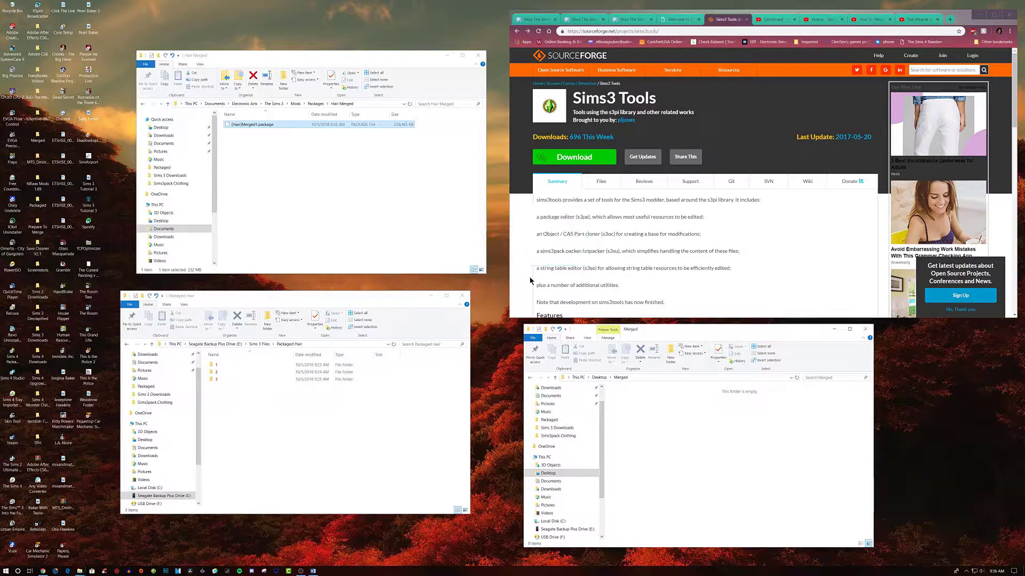
Step: Relaunch s3pe and create a new empty package
click(154, 571)
click(541, 116)
click(560, 190)
Step: Import all package files from folder 2 of Packaged Hair, in Sims 3 Files on the Seagate drive, as DBC
right_click(556, 199)
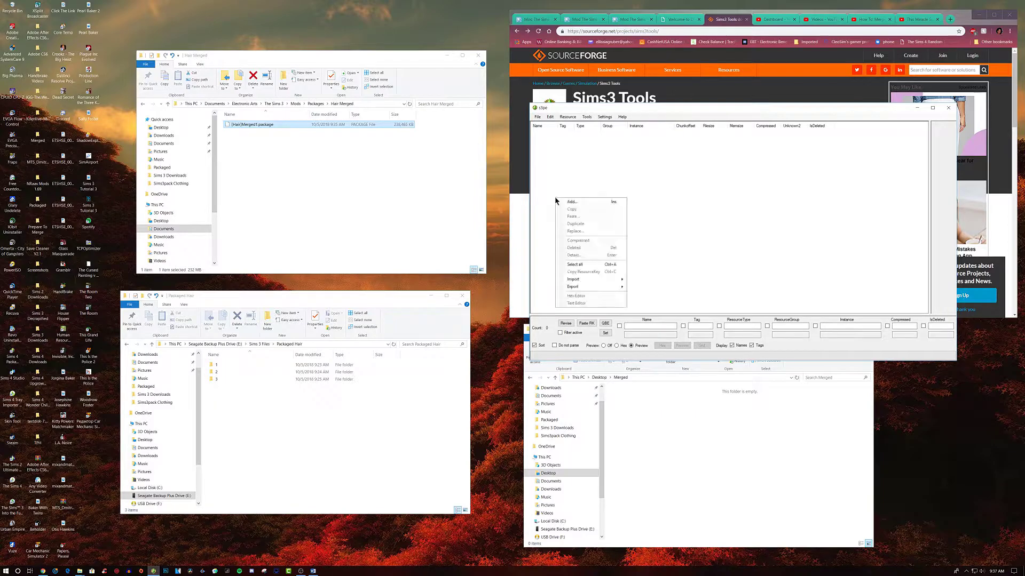
mouse_move(609, 279)
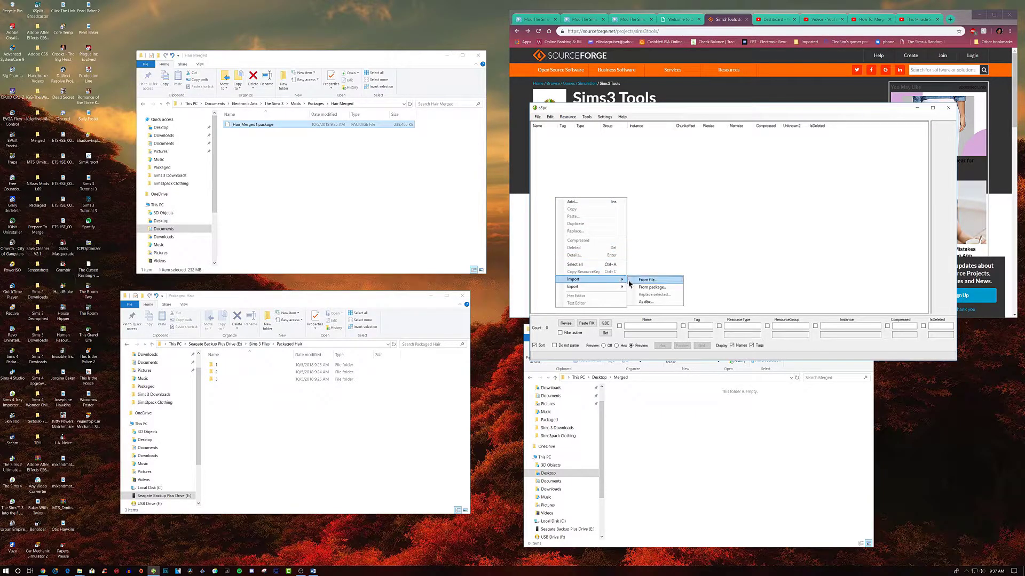
click(647, 302)
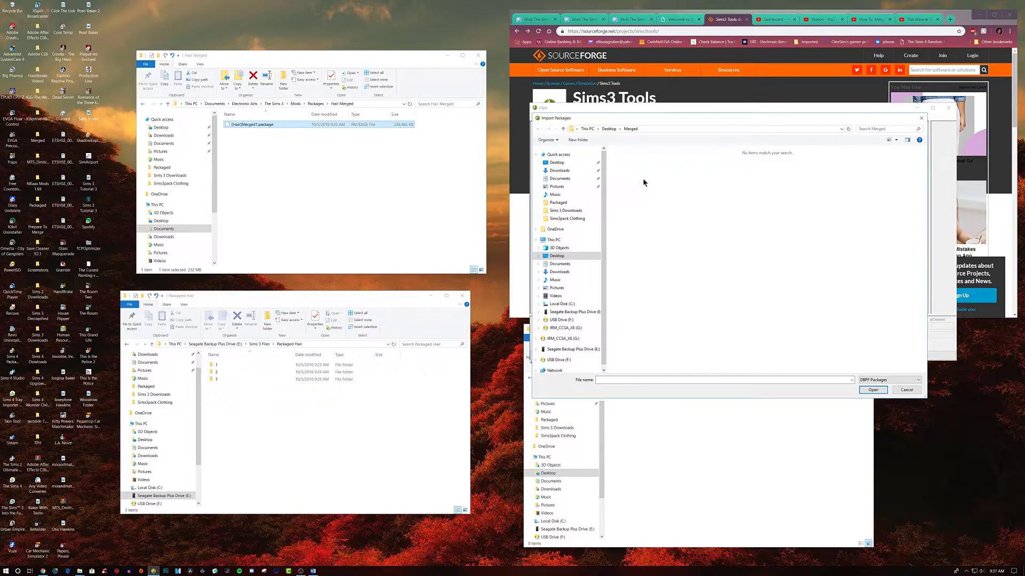
click(574, 314)
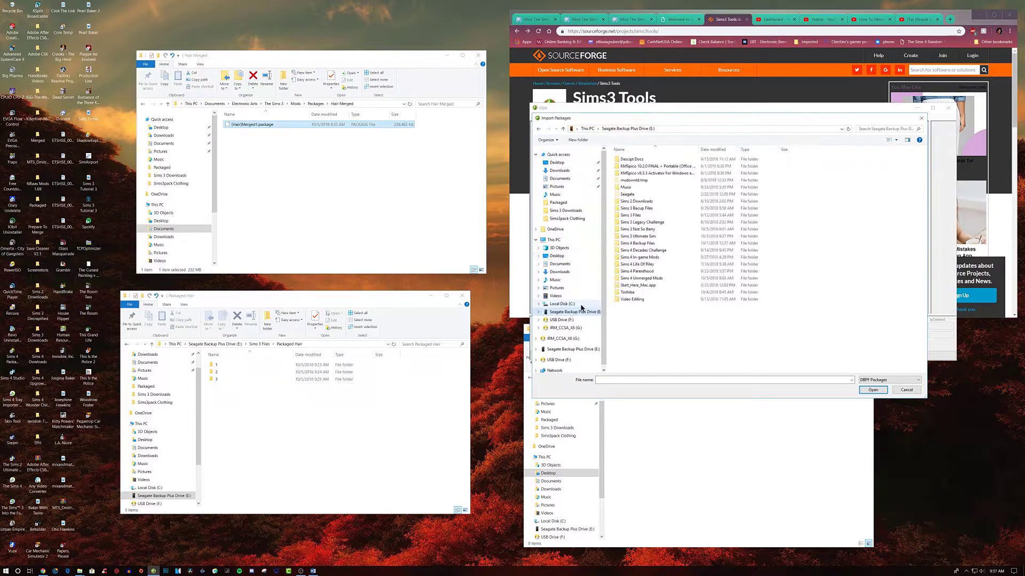
double_click(631, 216)
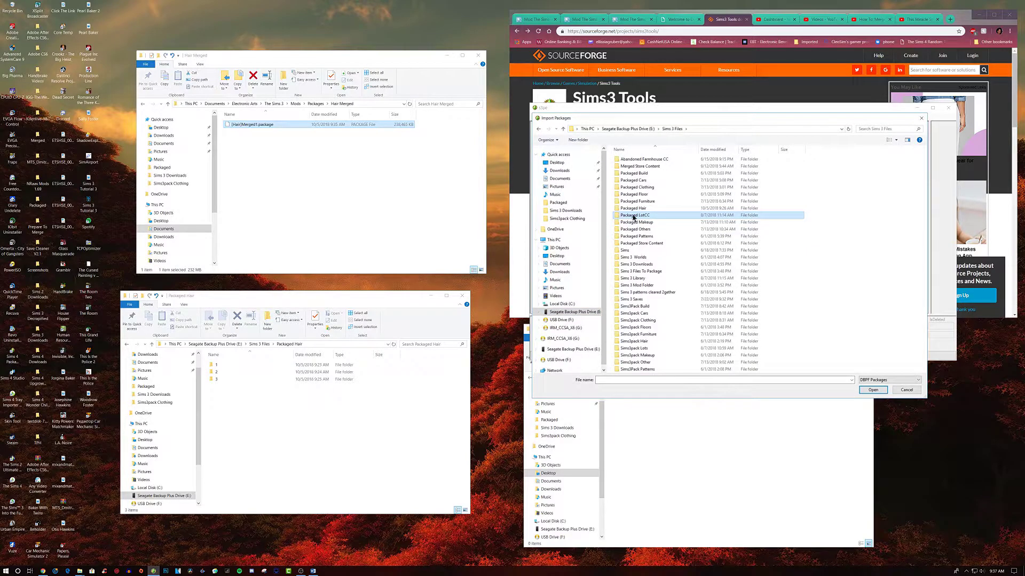
double_click(631, 208)
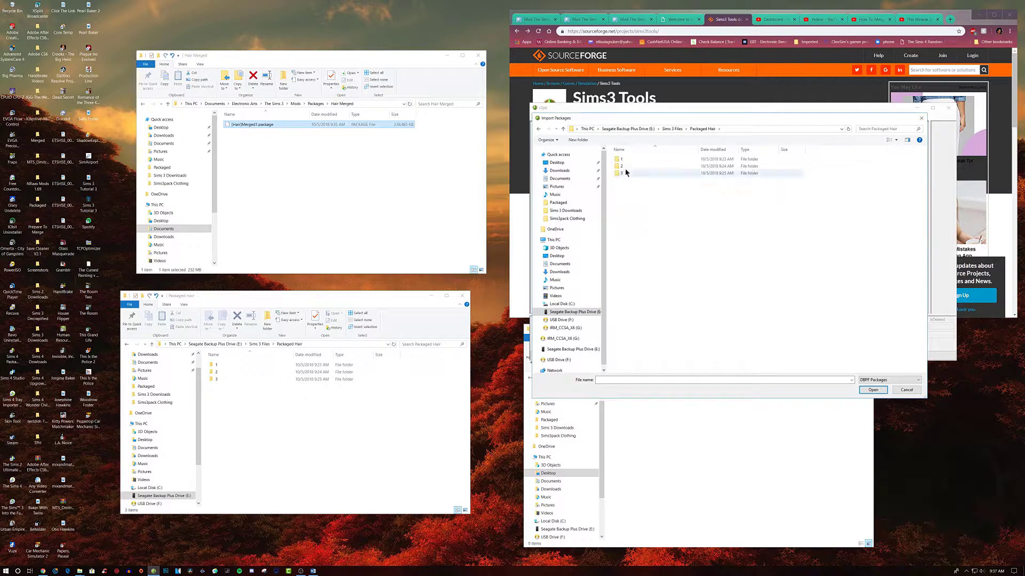
double_click(623, 166)
click(628, 166)
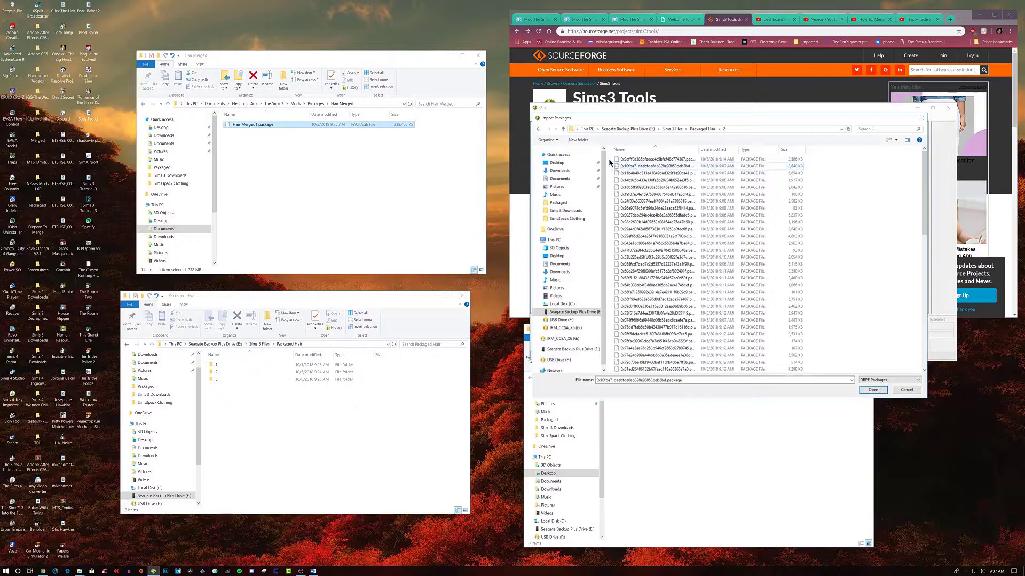
drag(612, 158, 666, 385)
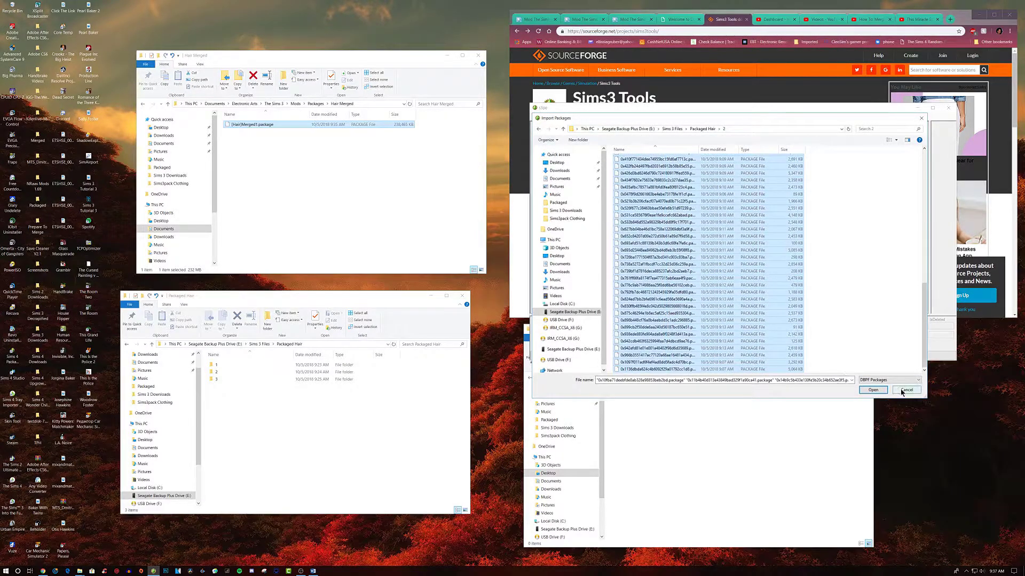
click(873, 390)
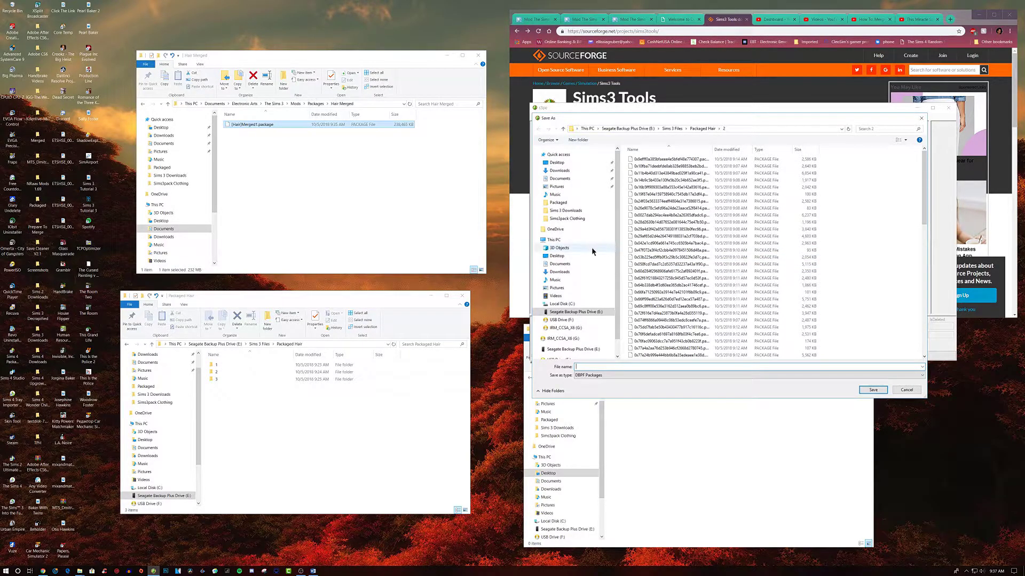
Step: Set the save location to the Hair Merged folder under Documents, Electronic Arts, The Sims 3, Mods, Packages
click(560, 264)
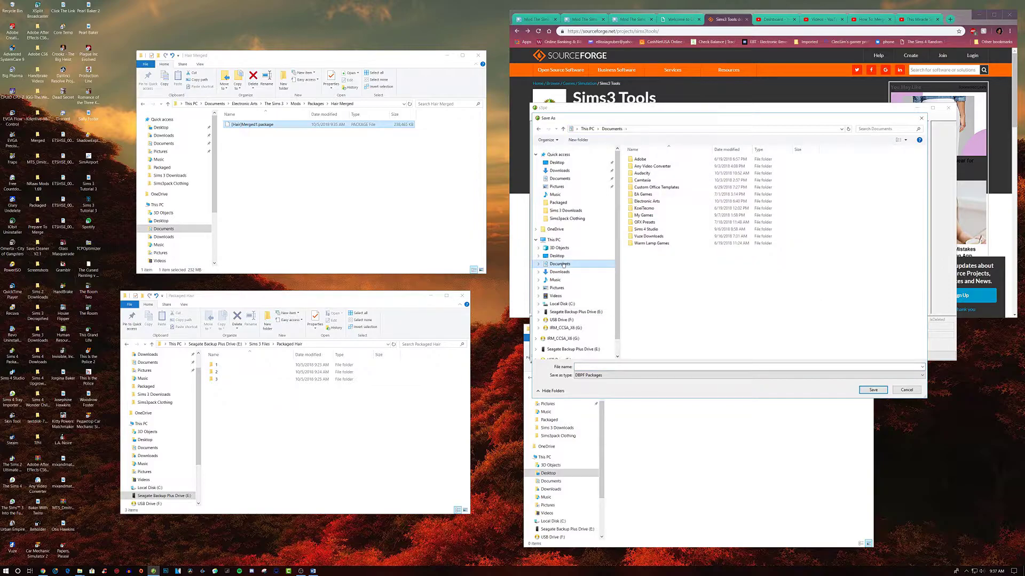
double_click(640, 201)
double_click(643, 160)
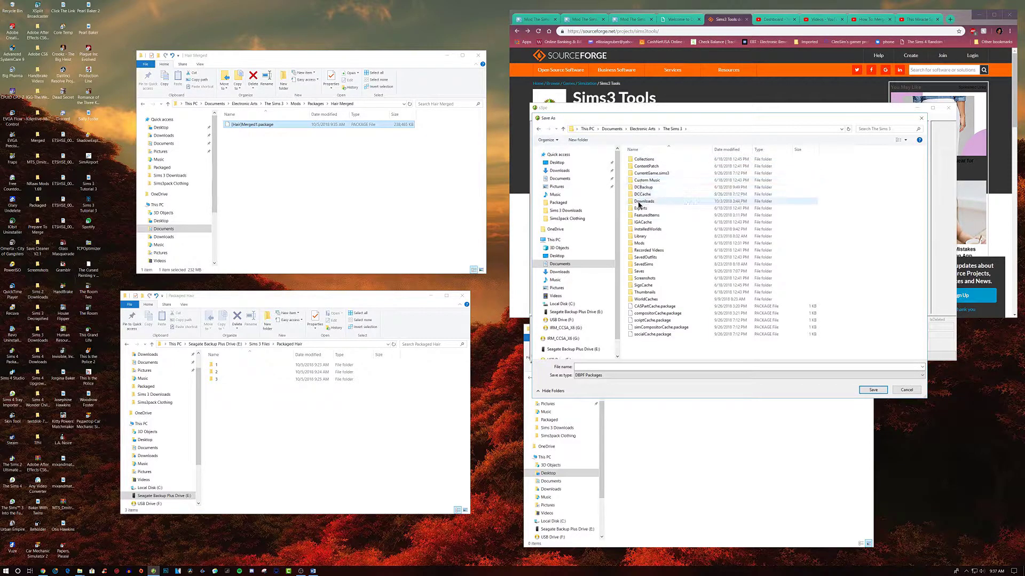
double_click(639, 243)
double_click(638, 159)
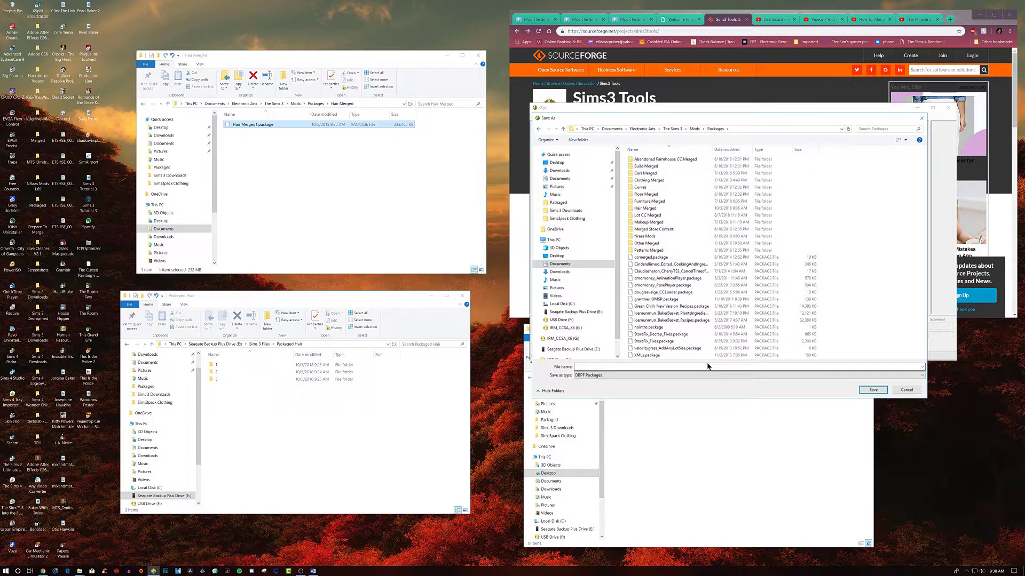
click(650, 208)
double_click(650, 209)
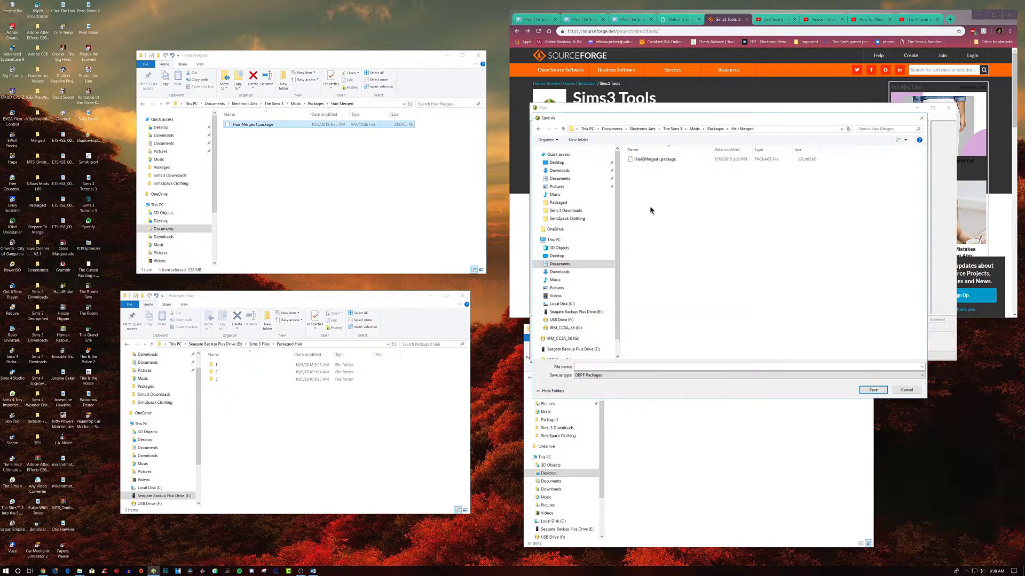
Step: Save the merged package as [Hair]Merged2.package, reusing the first merged file's name as the base
click(587, 367)
click(654, 161)
click(601, 367)
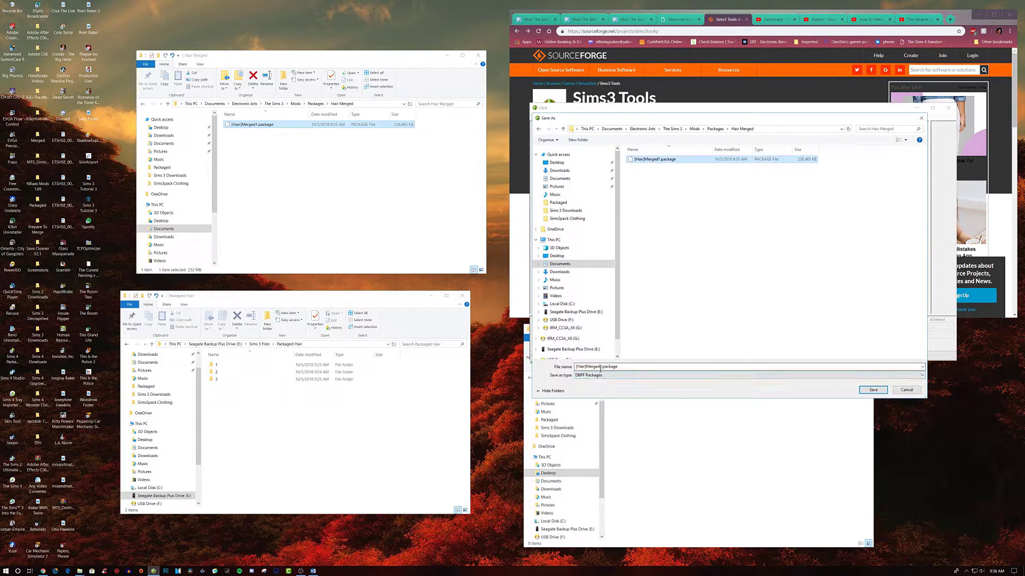
double_click(601, 367)
click(602, 368)
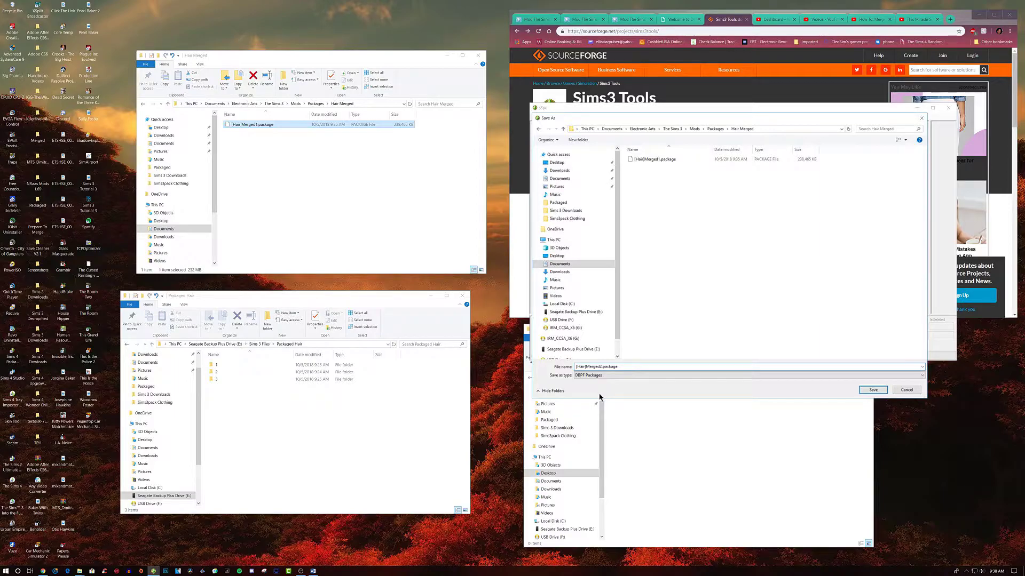
click(880, 393)
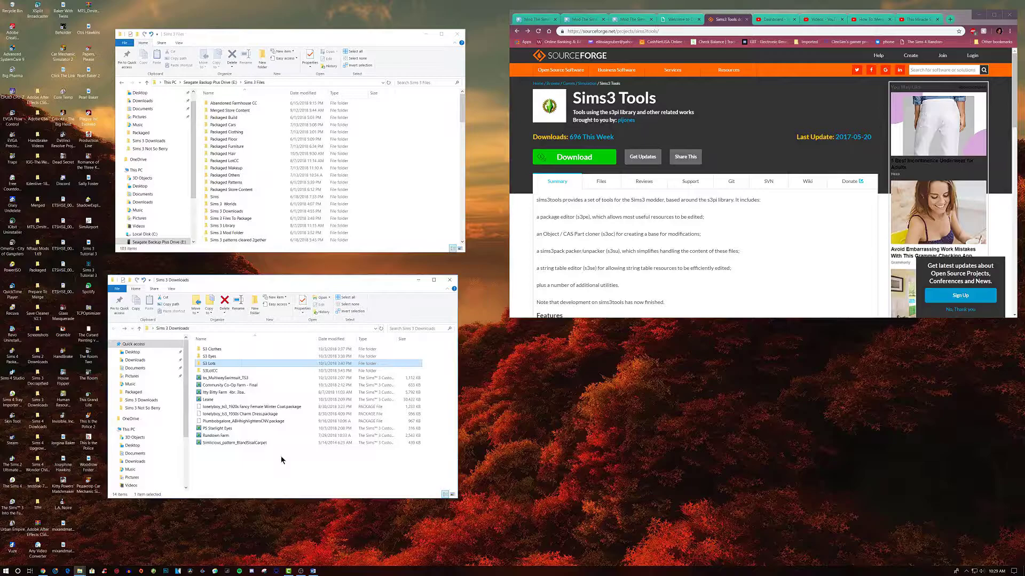
Step: Open the S3 Lots folder in Sims 3 Downloads and the backup Sims 3 Library folder in Sims 3 Files
double_click(240, 366)
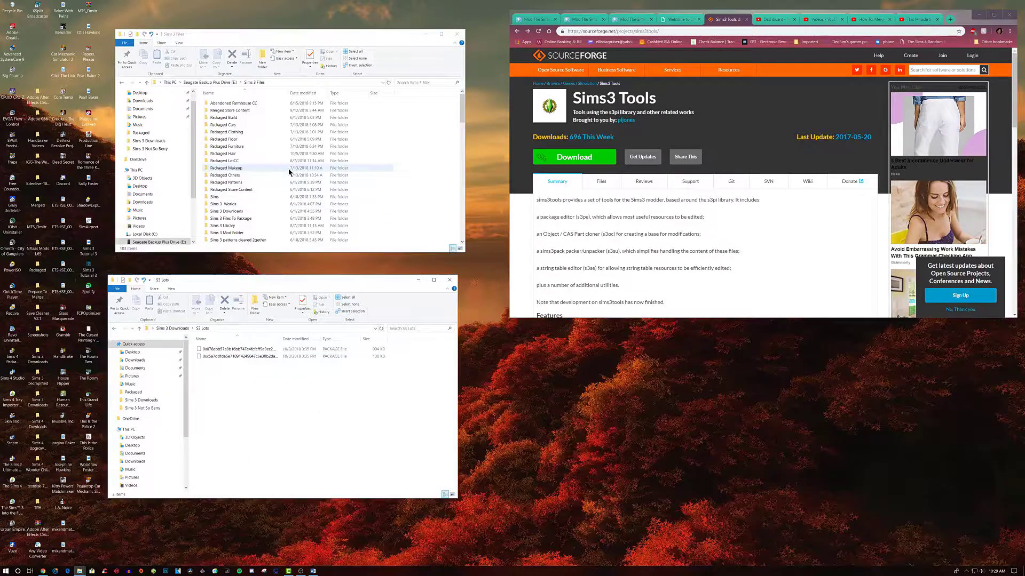
double_click(231, 227)
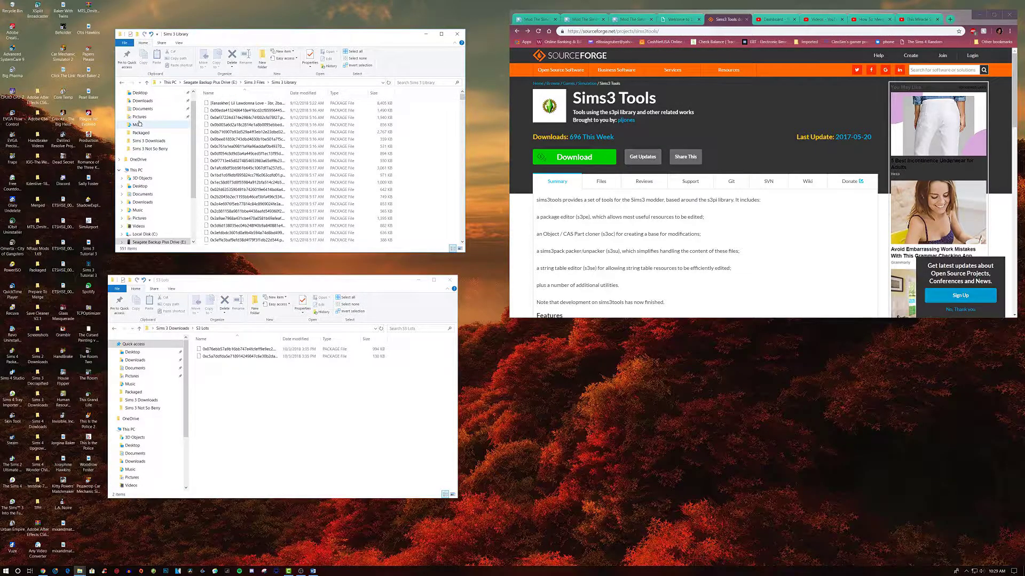
Step: Open the game's Library folder under Documents, Electronic Arts, The Sims 3 in the other file window
click(150, 194)
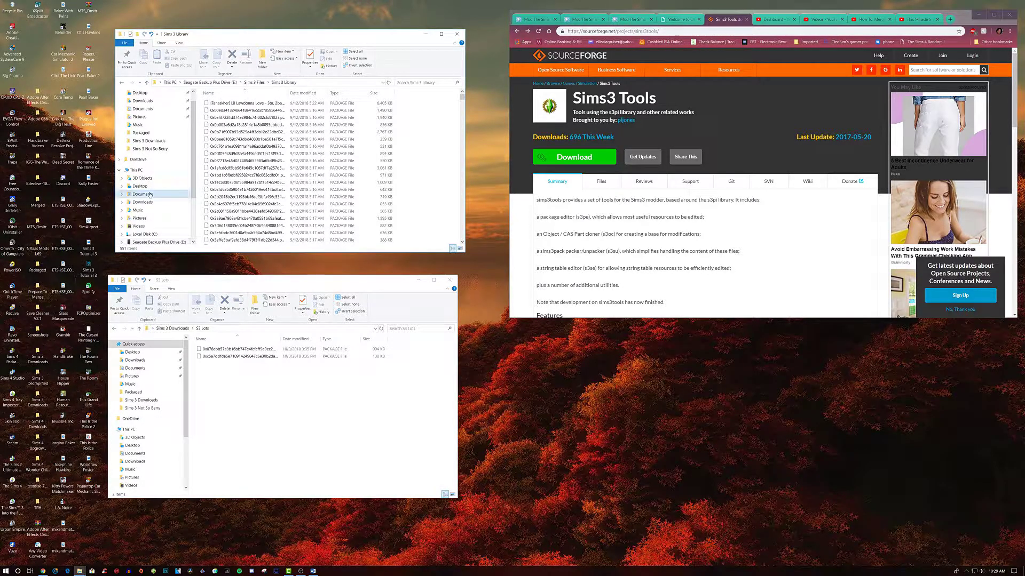
double_click(228, 148)
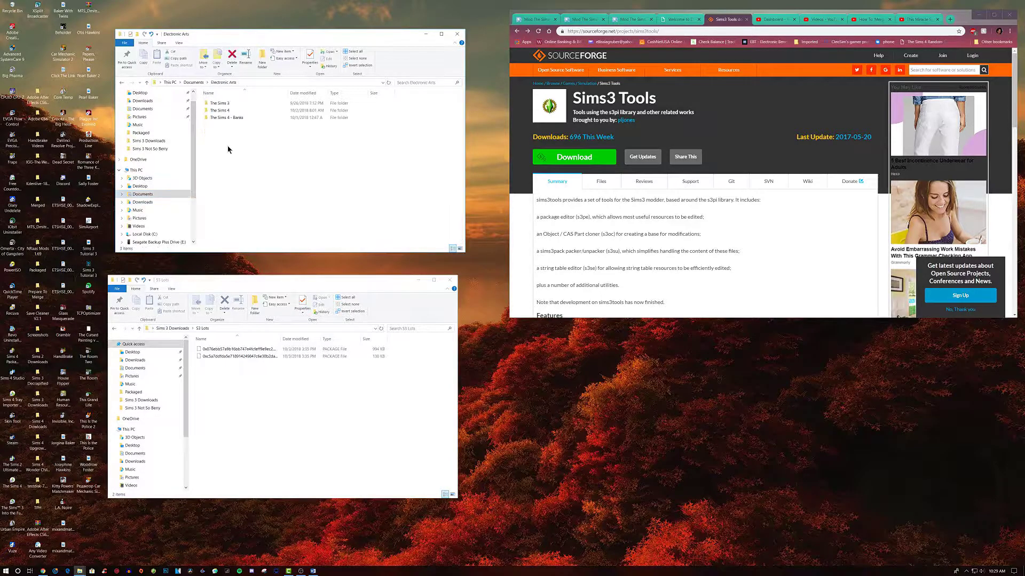
double_click(221, 104)
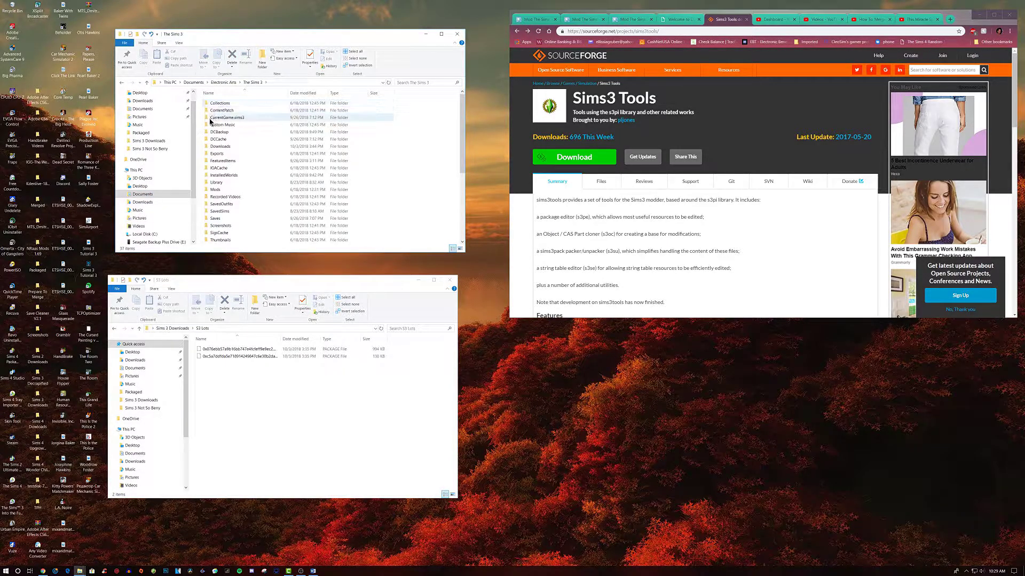
double_click(216, 183)
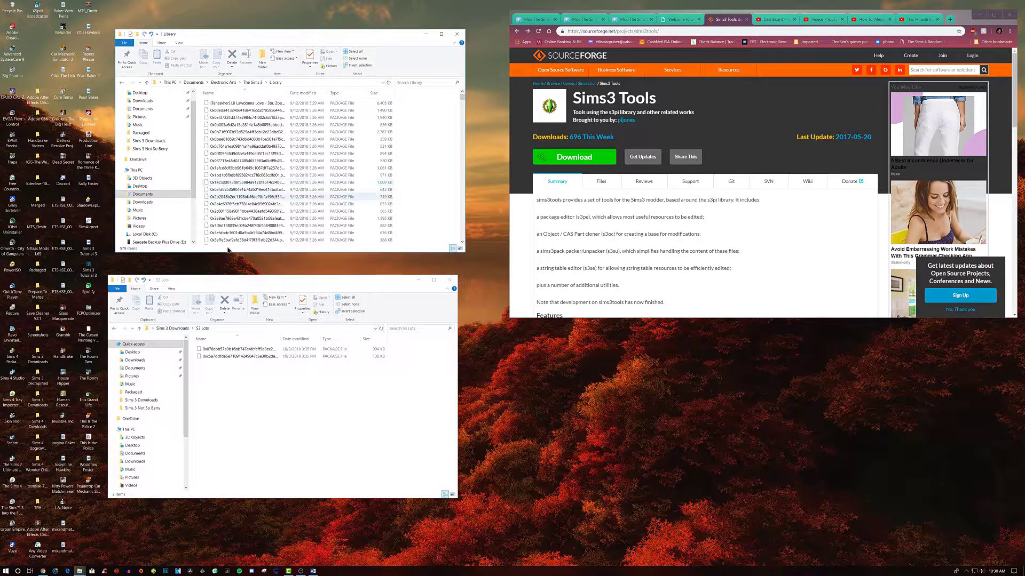
Step: Move both lot package files from S3 Lots into the game's Library folder, skipping the file that already exists there
click(244, 356)
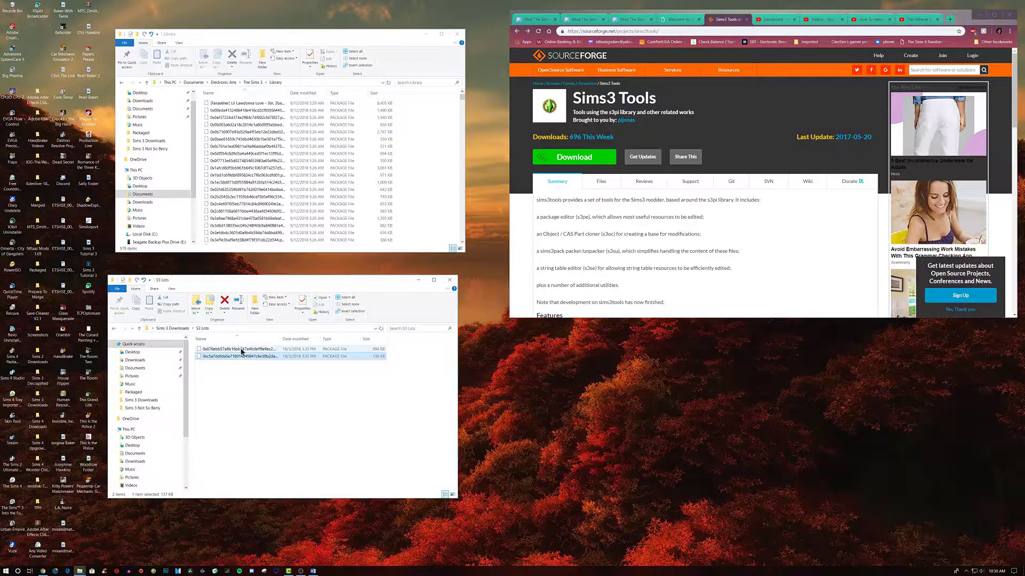
shift+click(243, 350)
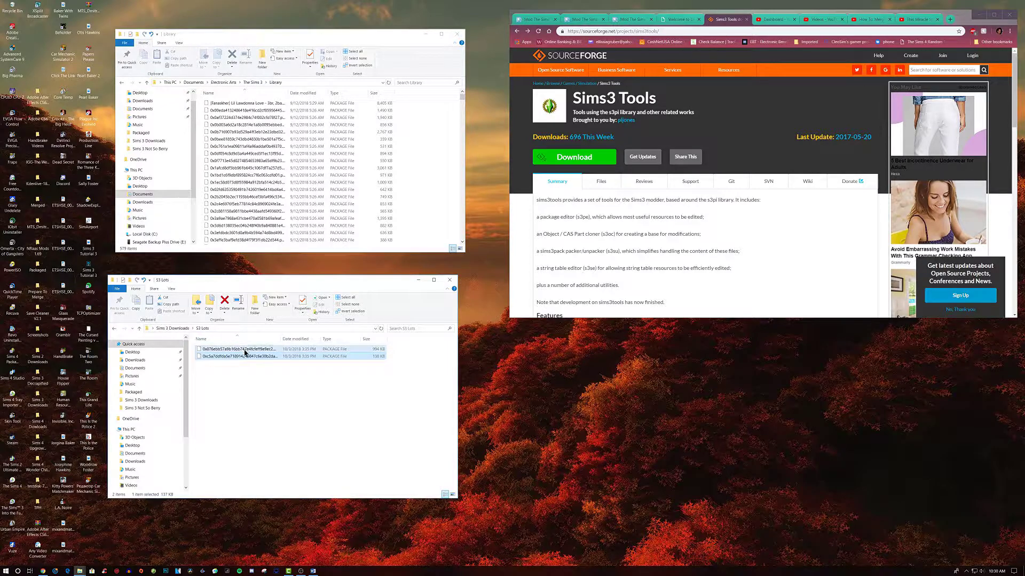
drag(245, 353, 289, 188)
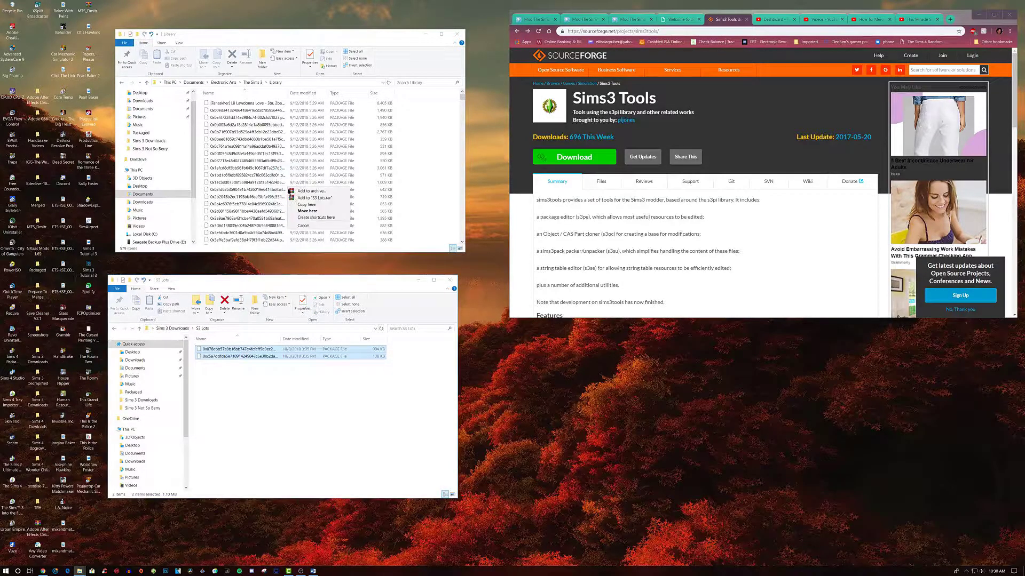
click(307, 212)
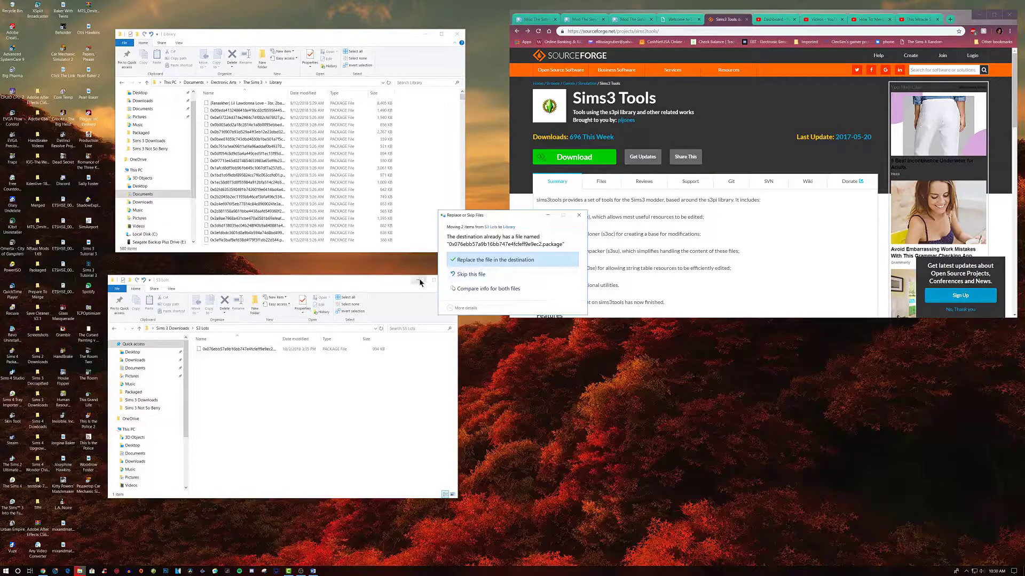
click(481, 275)
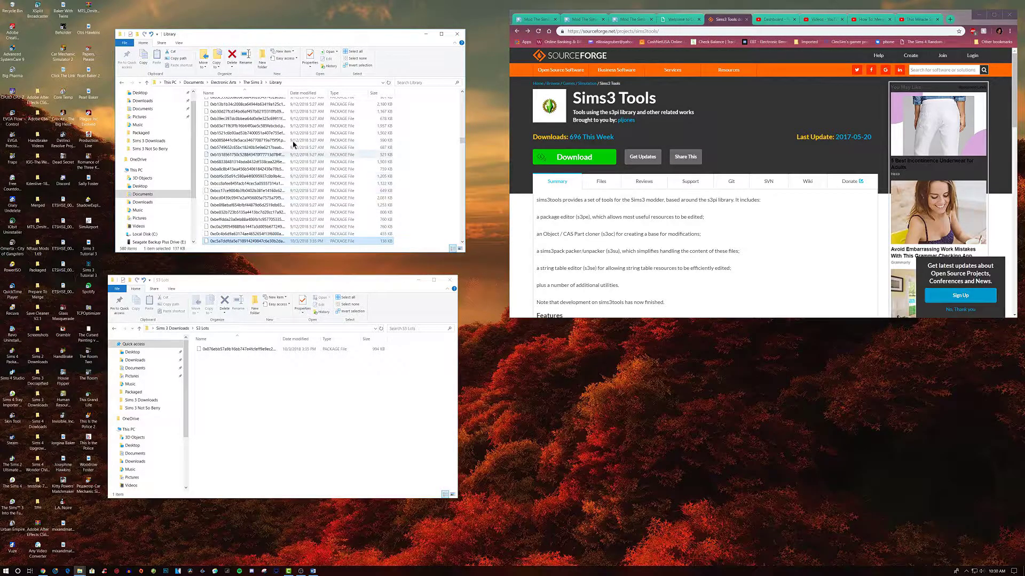
Step: Open the Packages folder inside The Sims 3's Mods folder and look through its merged folders and loose package files
click(249, 83)
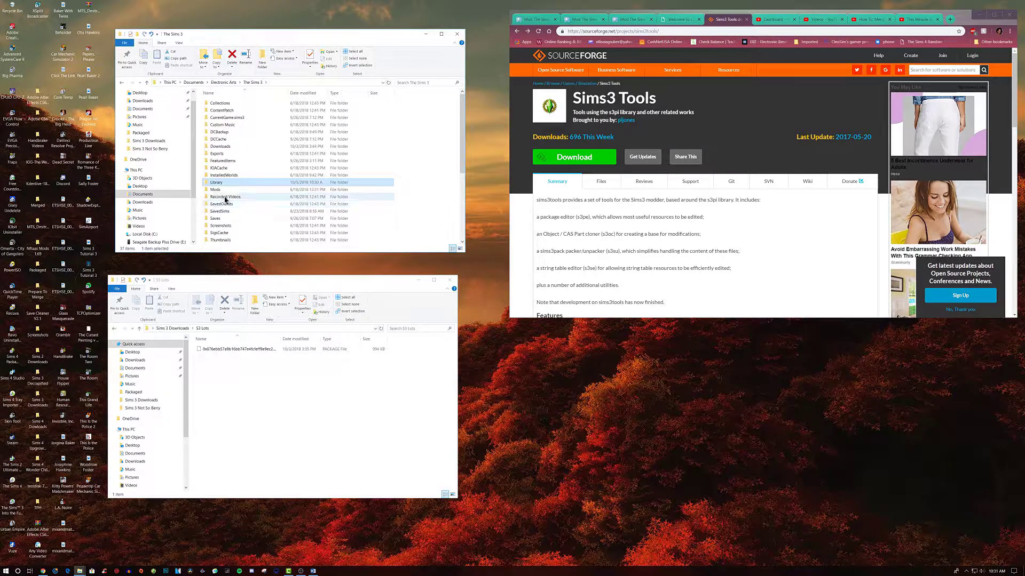
double_click(219, 190)
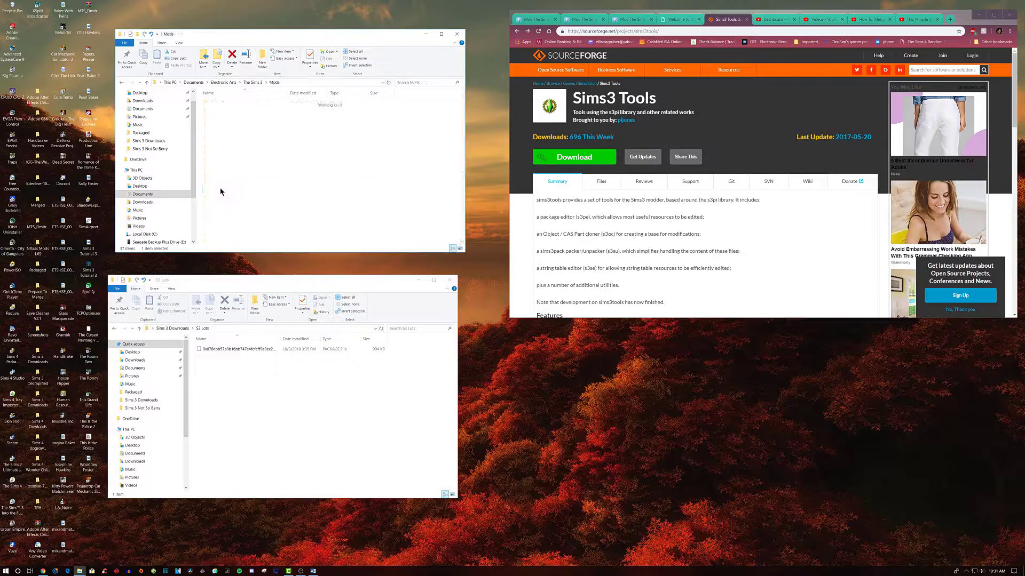
double_click(224, 110)
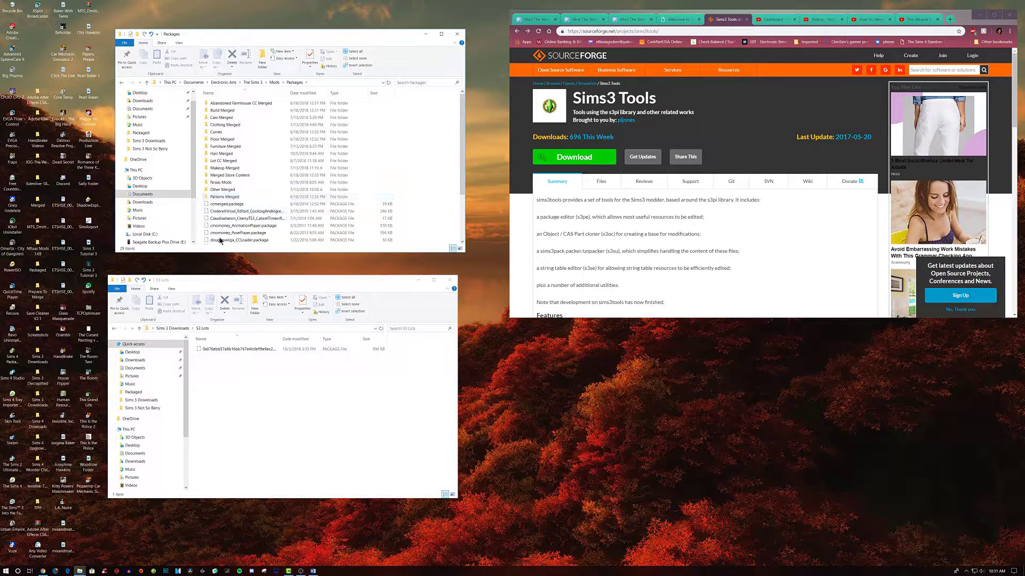
scroll(270, 210, down, 3)
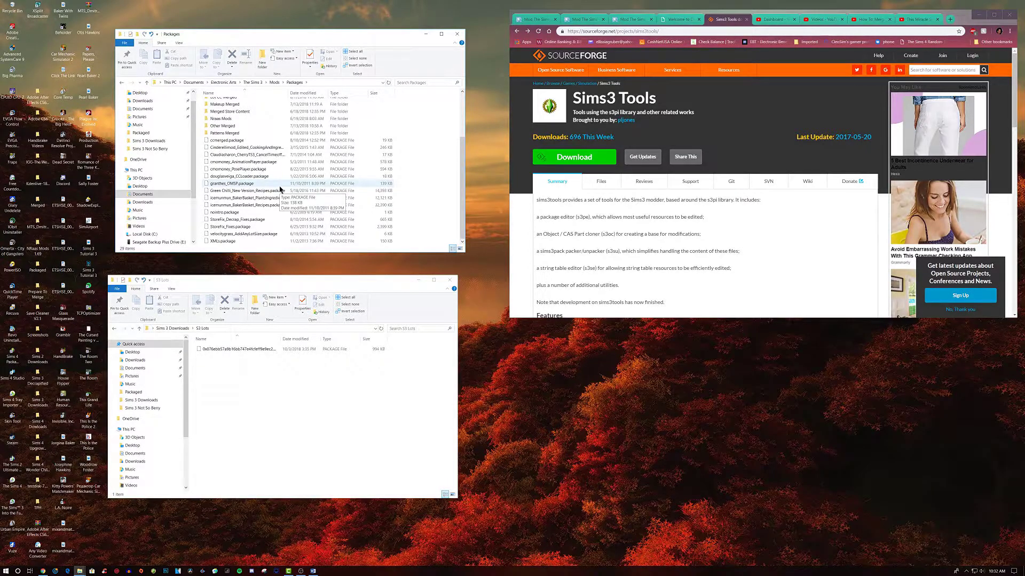
scroll(280, 189, up, 3)
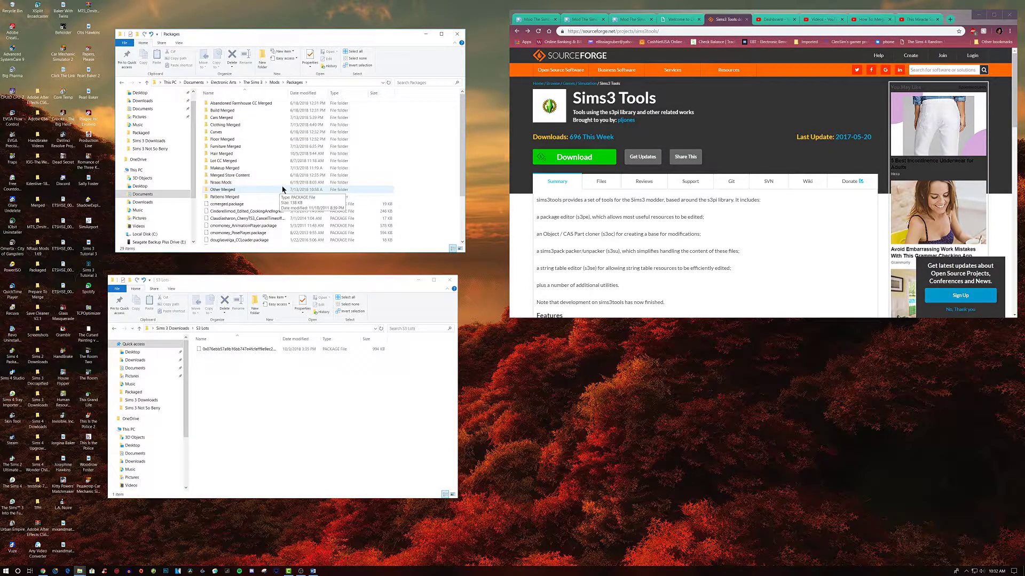